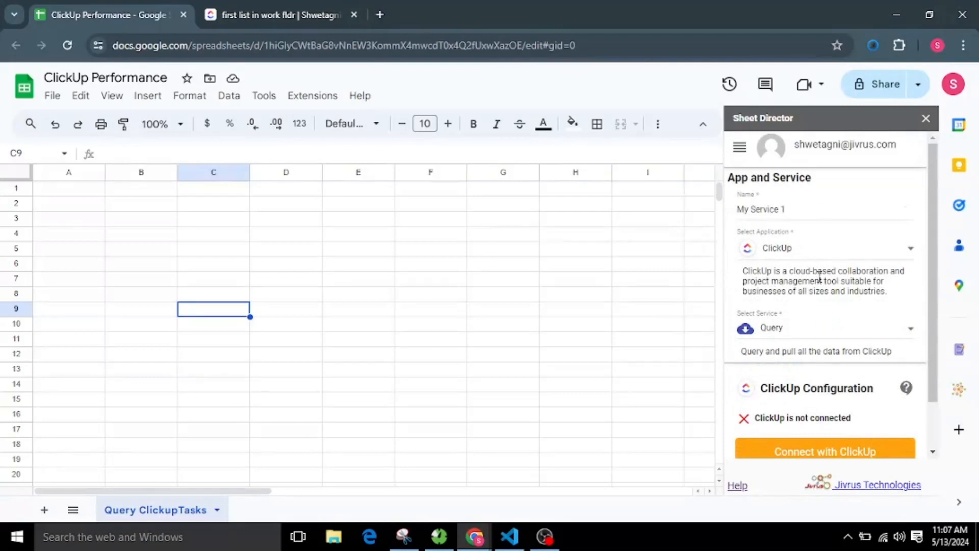
Connect Sheet Director to ClickUp by authorizing the listed workspace, and return to the ClickUp Performance spreadsheet
scroll(873, 286, "down", 1)
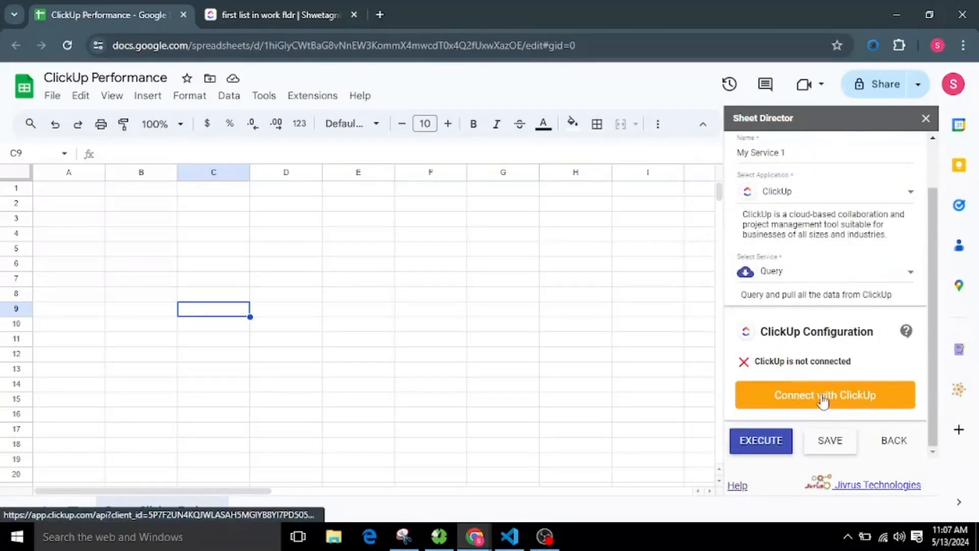
scroll(828, 279, "up", 1)
scroll(822, 364, "down", 1)
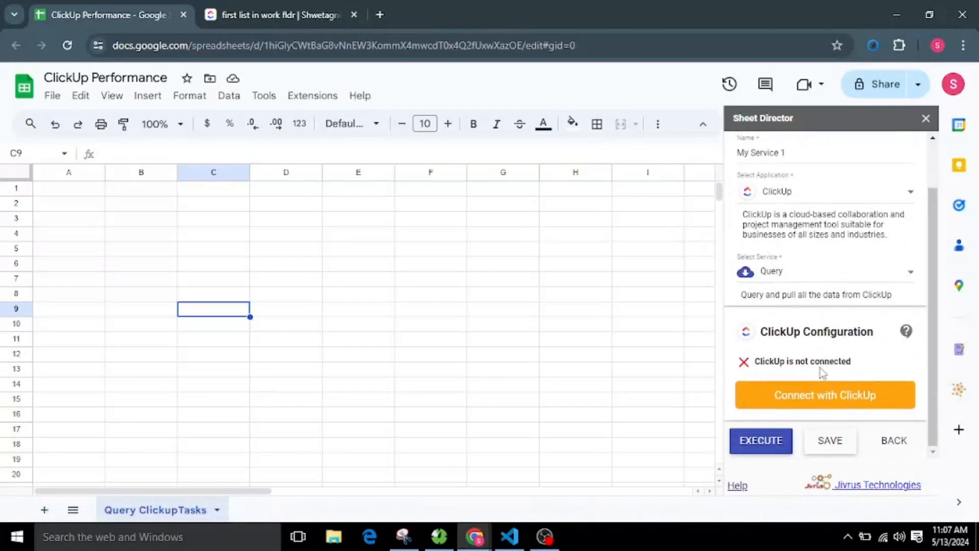
left_click(813, 398)
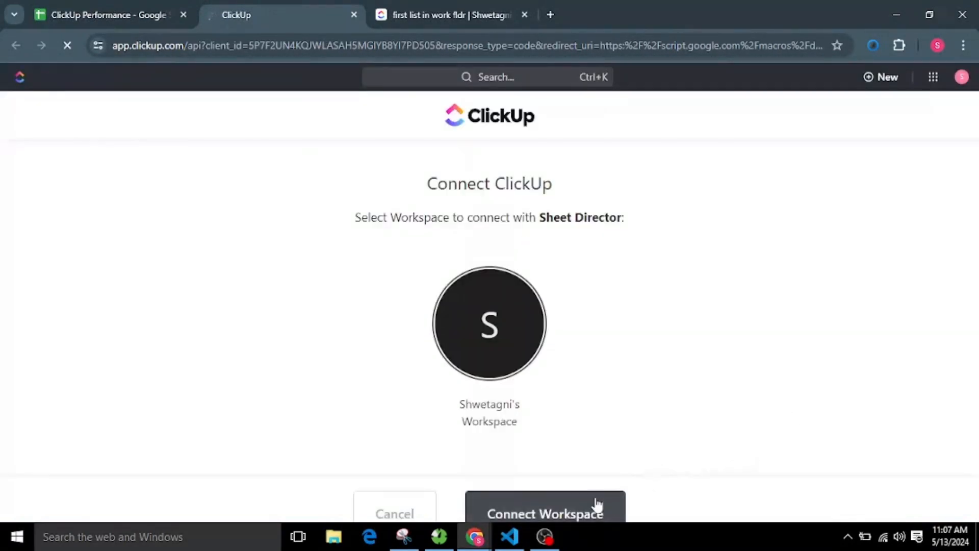
left_click(595, 507)
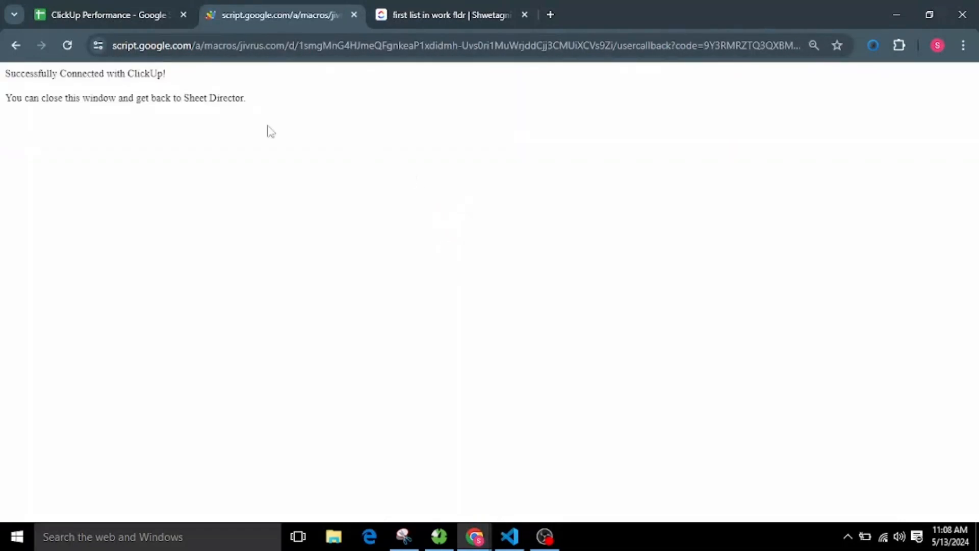
left_click(141, 7)
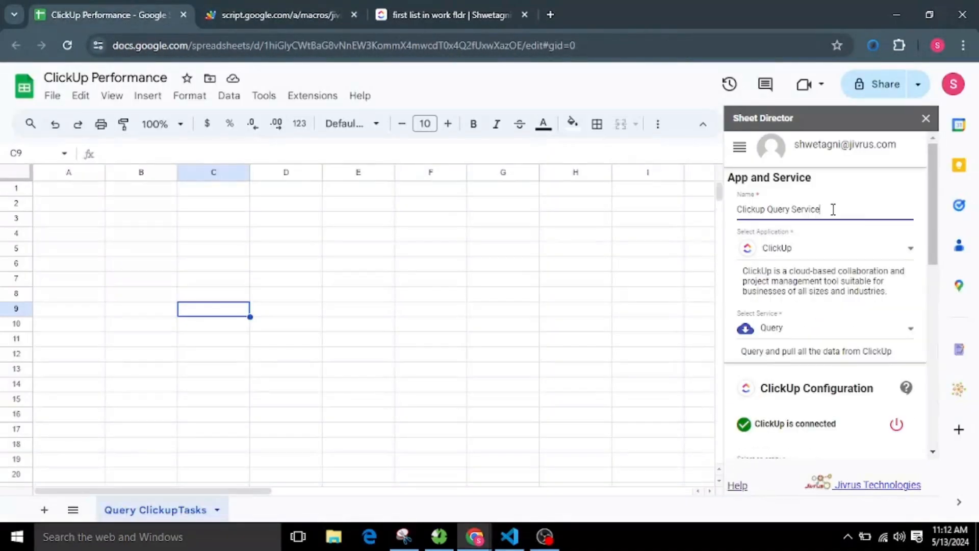
left_click_drag(832, 209, 735, 213)
left_click(858, 209)
scroll(814, 334, "down", 2)
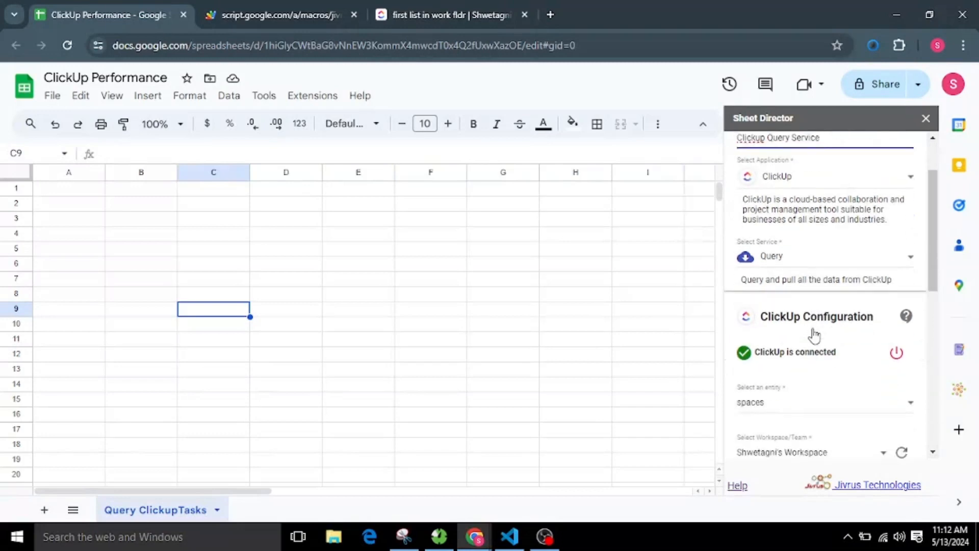
left_click_drag(738, 283, 911, 291)
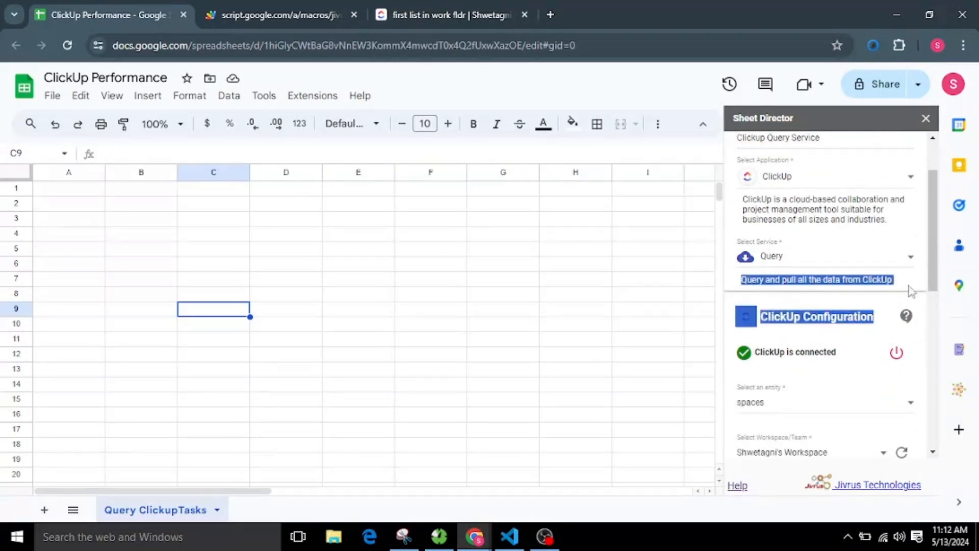
left_click(913, 287)
Set the query entity to tasks and load the Work space, the folder "Folder in work" and its lists
scroll(832, 341, "down", 2)
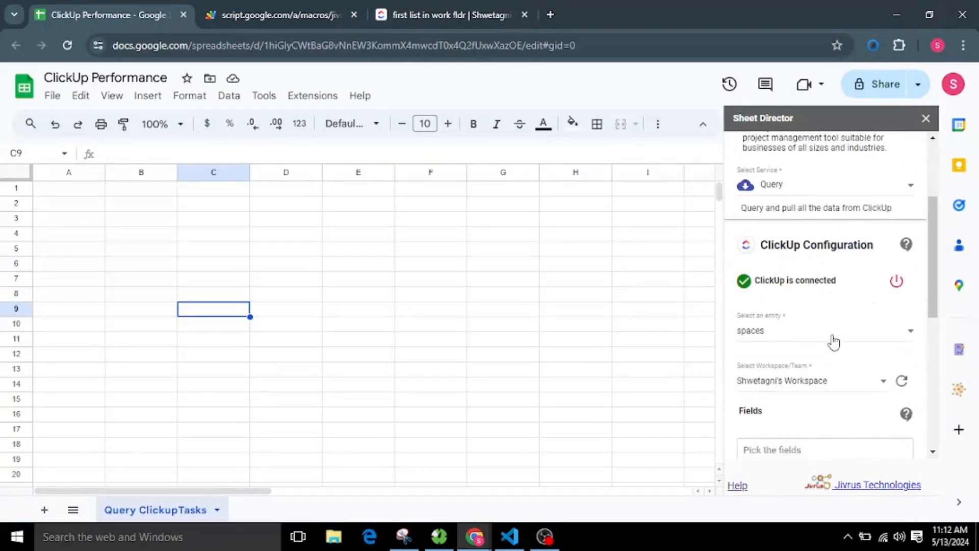
left_click(834, 340)
left_click(782, 432)
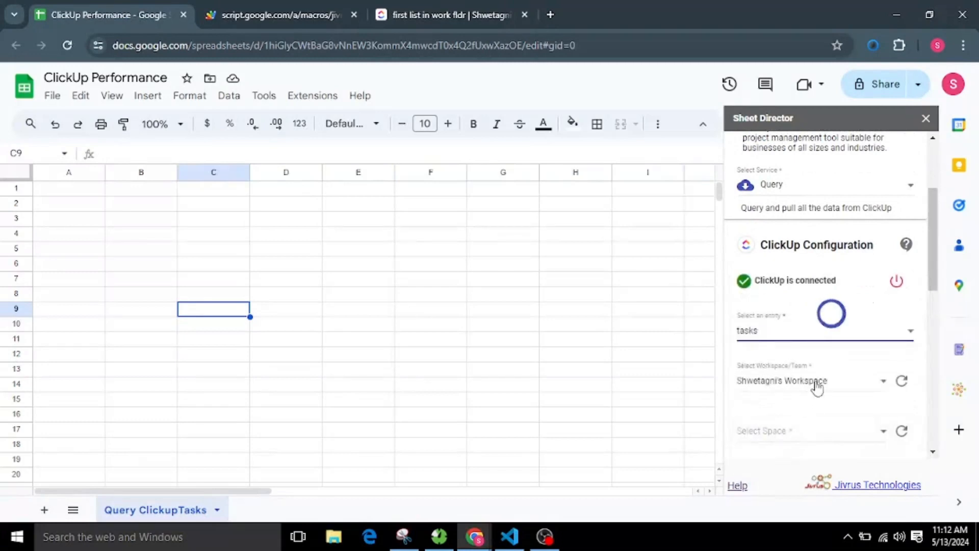
scroll(859, 352, "down", 3)
left_click(900, 471)
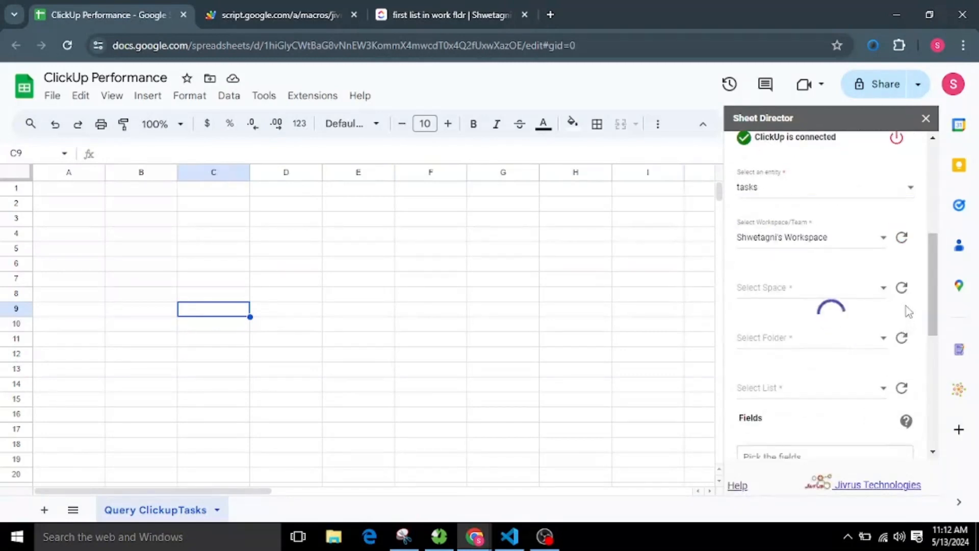
left_click(902, 340)
left_click(900, 390)
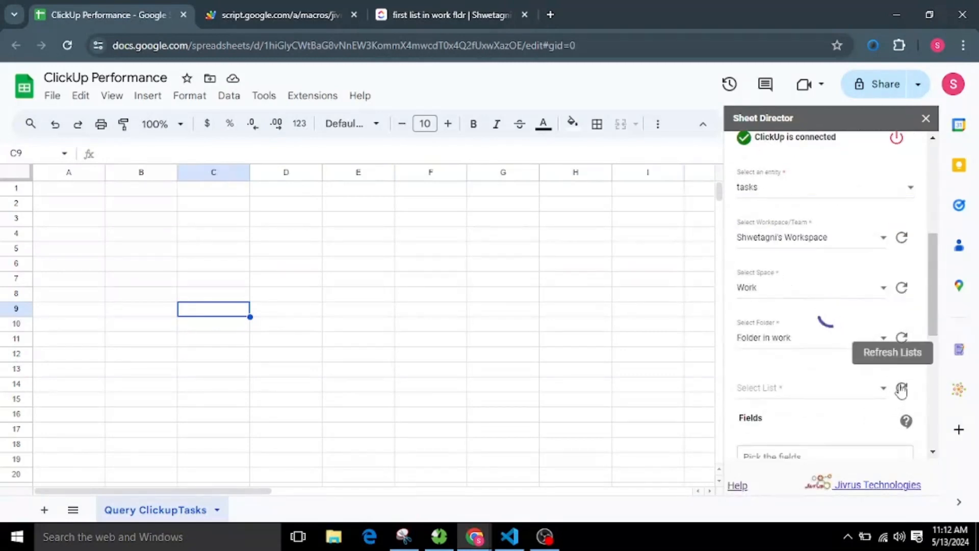
Add the fields Archived, Creator Color, creator Id, Creator Email, Creator Username and Description to the query
scroll(899, 402, "down", 4)
left_click(819, 176)
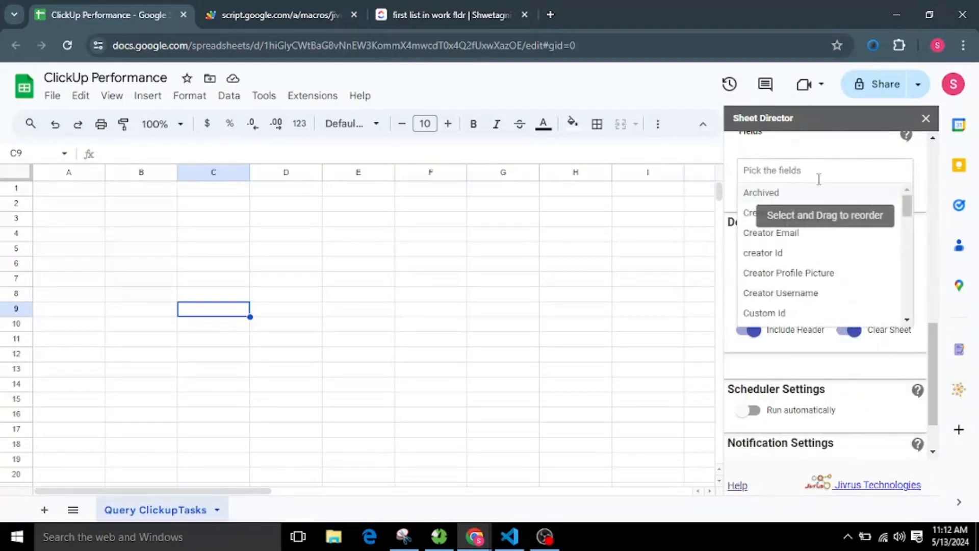
left_click(805, 194)
left_click(798, 199)
left_click(797, 219)
left_click(800, 218)
left_click(816, 241)
scroll(809, 343, "down", 1)
scroll(803, 342, "up", 1)
left_click(798, 341)
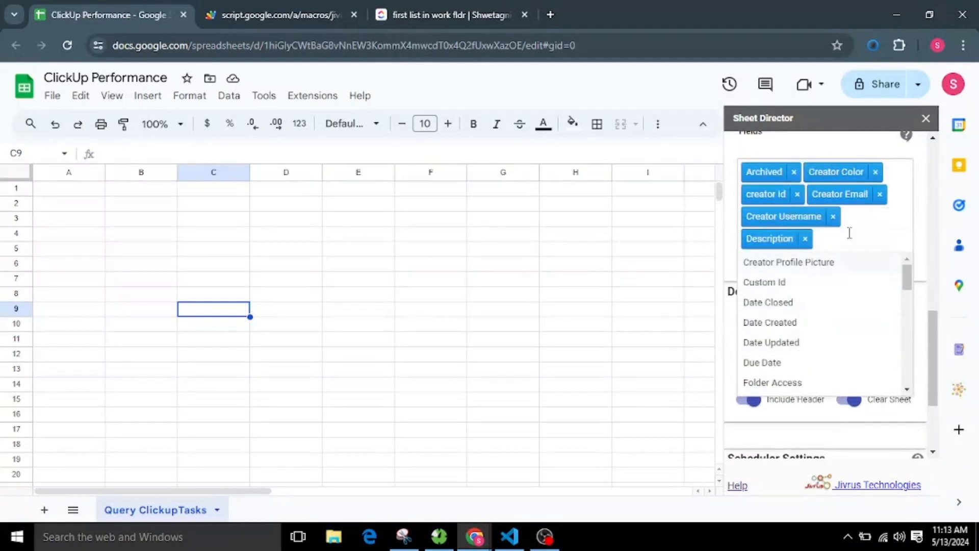
Add the fields Id, Name, Status, Status Color, Status Type and Priority Order Index to the query
scroll(800, 275, "down", 3)
left_click(799, 267)
type("na")
left_click(822, 265)
type("st")
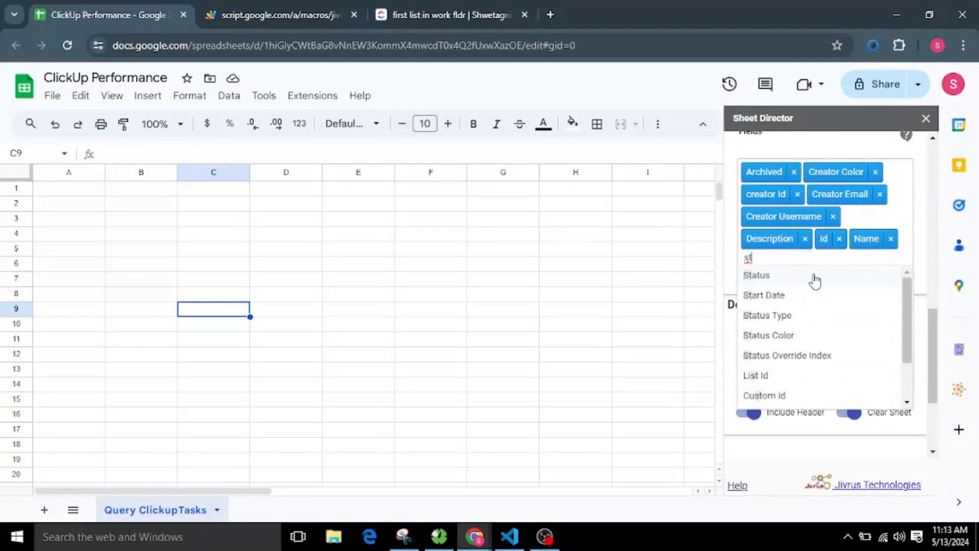
left_click(814, 278)
type("s")
left_click(800, 325)
left_click(798, 304)
left_click(836, 311)
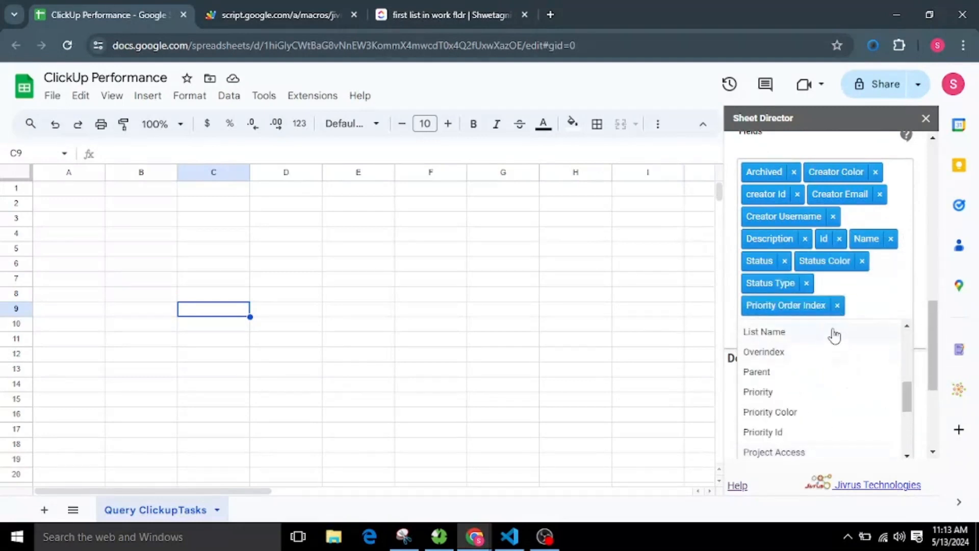
Add the fields Overindex, Project Name, Priority and Folder Name to complete the query's field selection
type("ove")
left_click(809, 332)
left_click(831, 359)
left_click(826, 288)
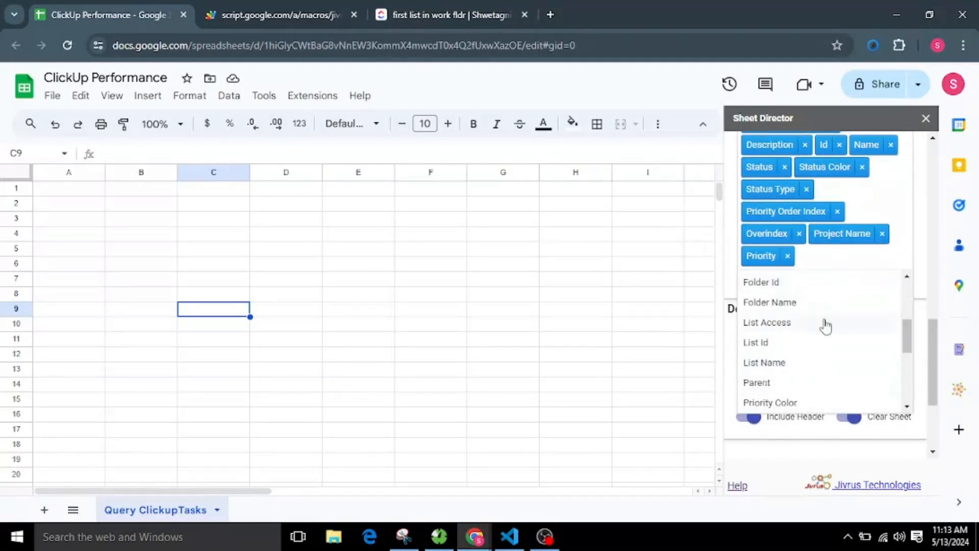
left_click(820, 301)
scroll(816, 346, "down", 10)
left_click(819, 378)
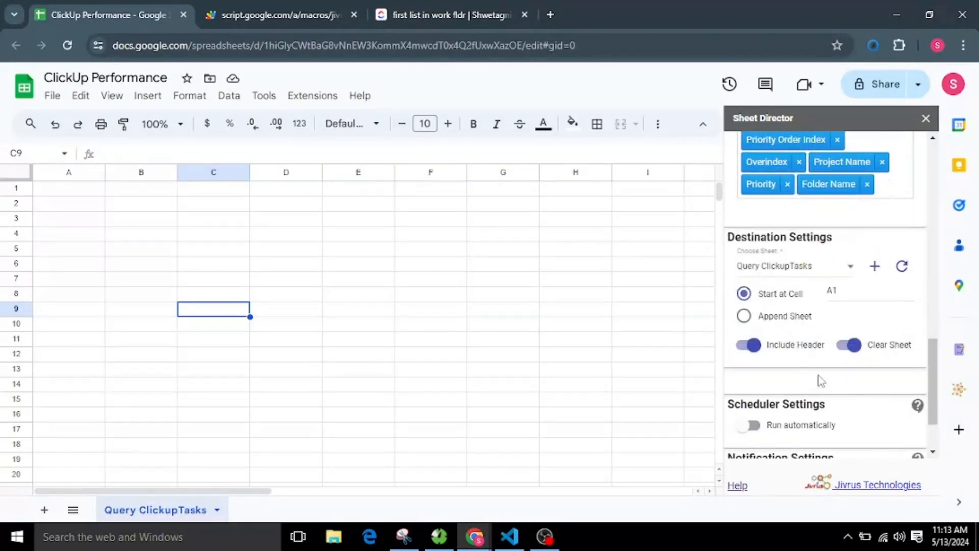
scroll(880, 323, "up", 1)
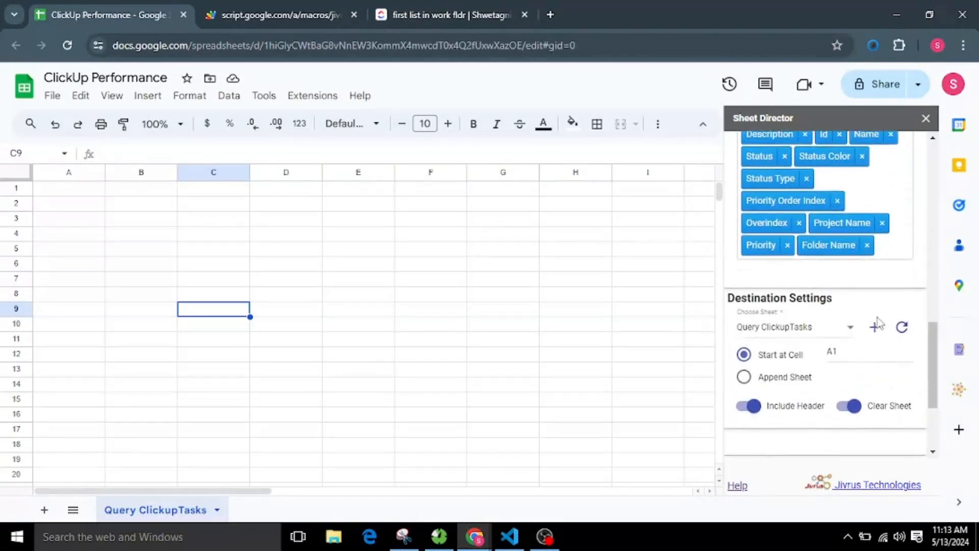
scroll(880, 323, "down", 1)
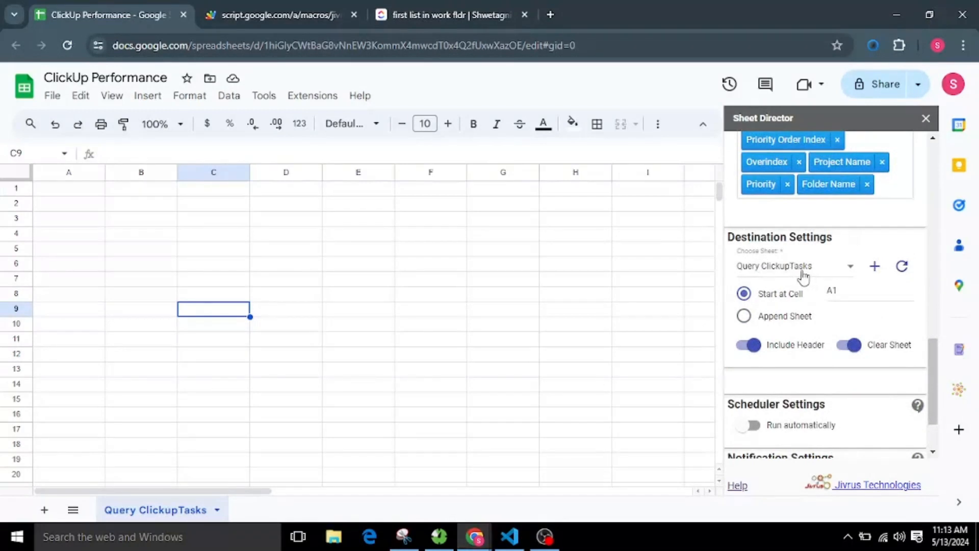
left_click(840, 290)
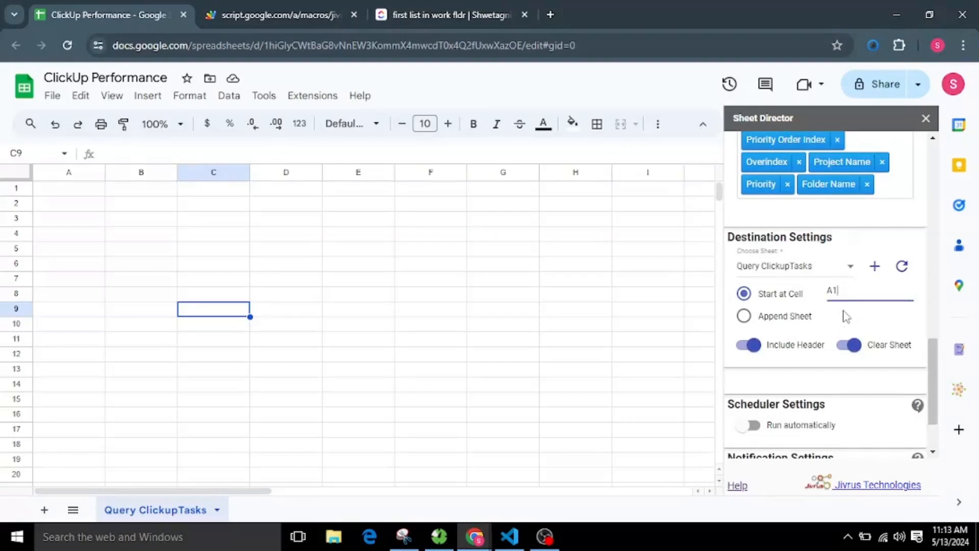
scroll(844, 316, "down", 2)
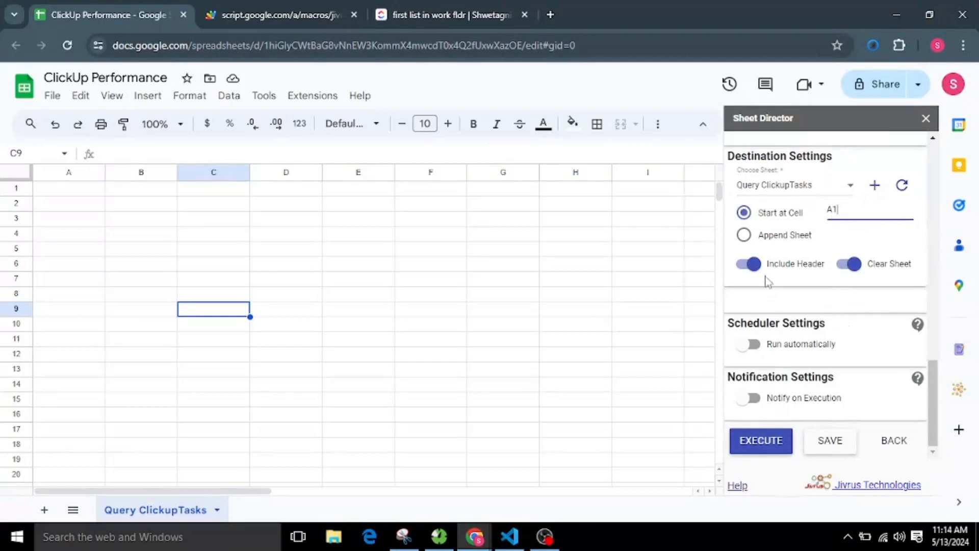
left_click(753, 262)
left_click(753, 262)
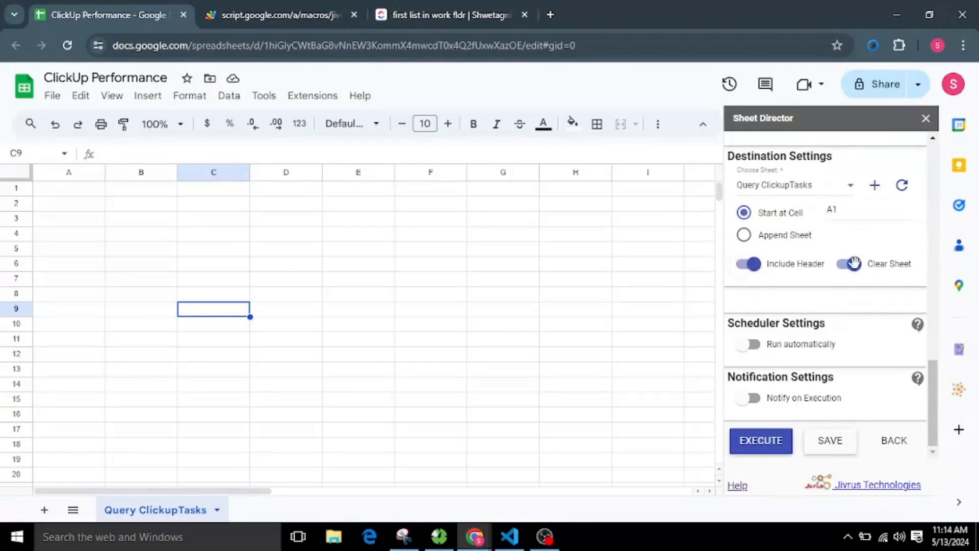
left_click(854, 263)
left_click(850, 266)
Execute the query to pull the ClickUp tasks into the Query ClickupTasks sheet and look over the imported rows and columns
left_click(765, 438)
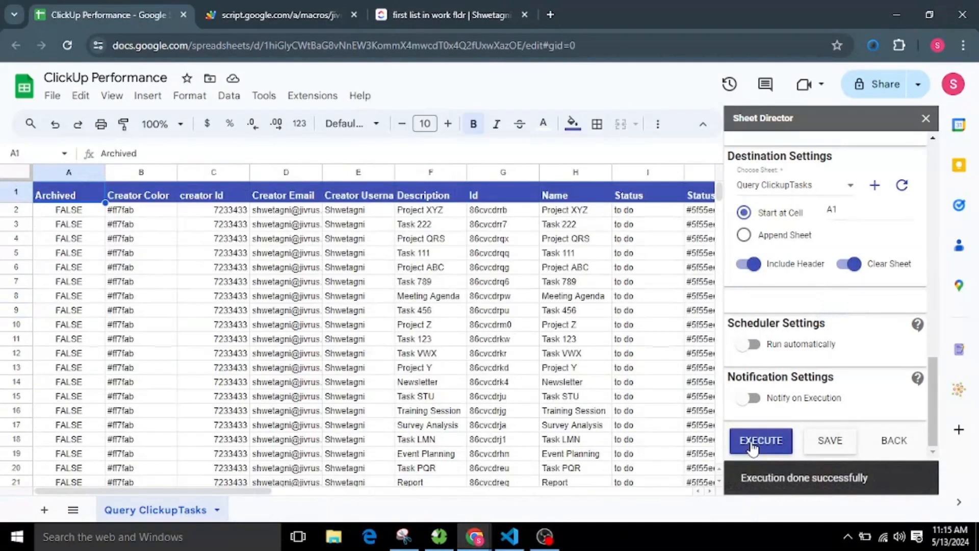
scroll(232, 359, "down", 8)
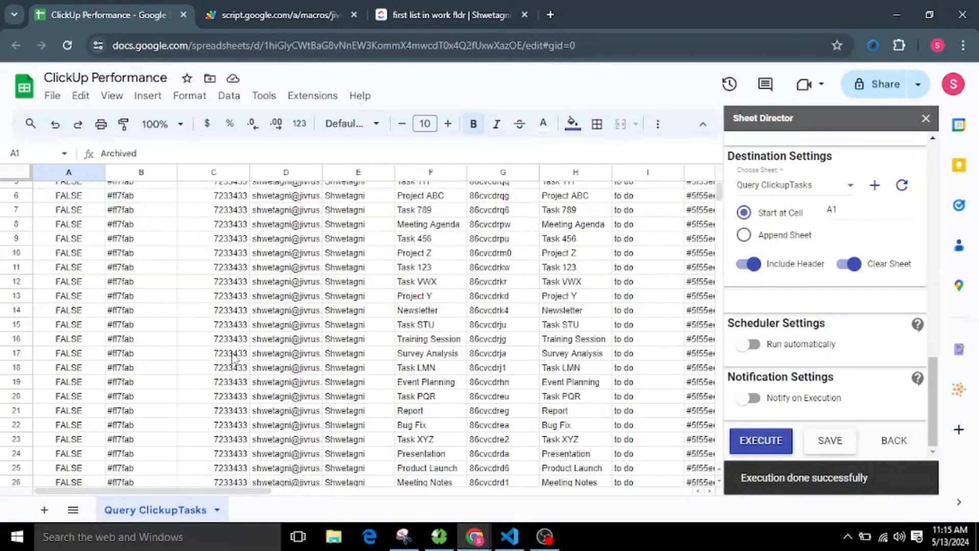
scroll(232, 357, "up", 8)
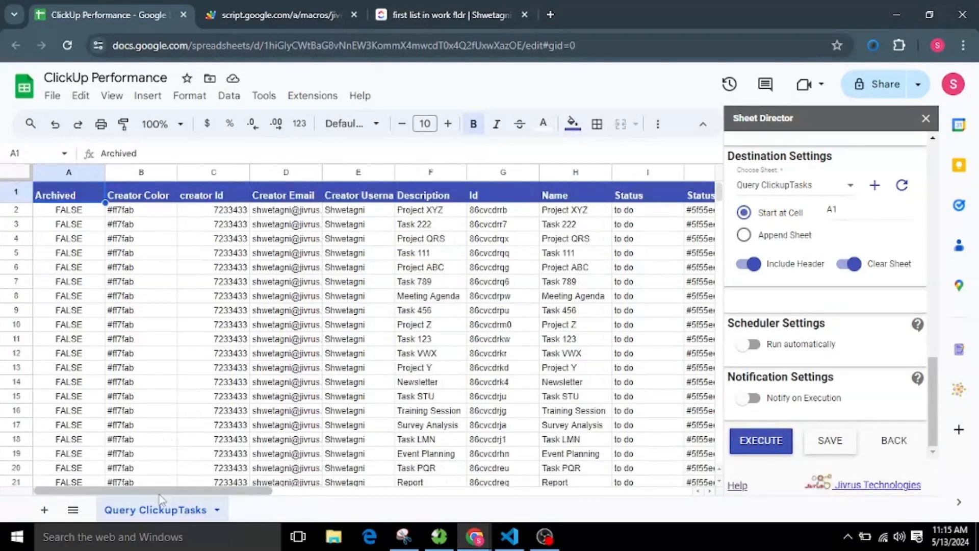
left_click_drag(168, 493, 254, 501)
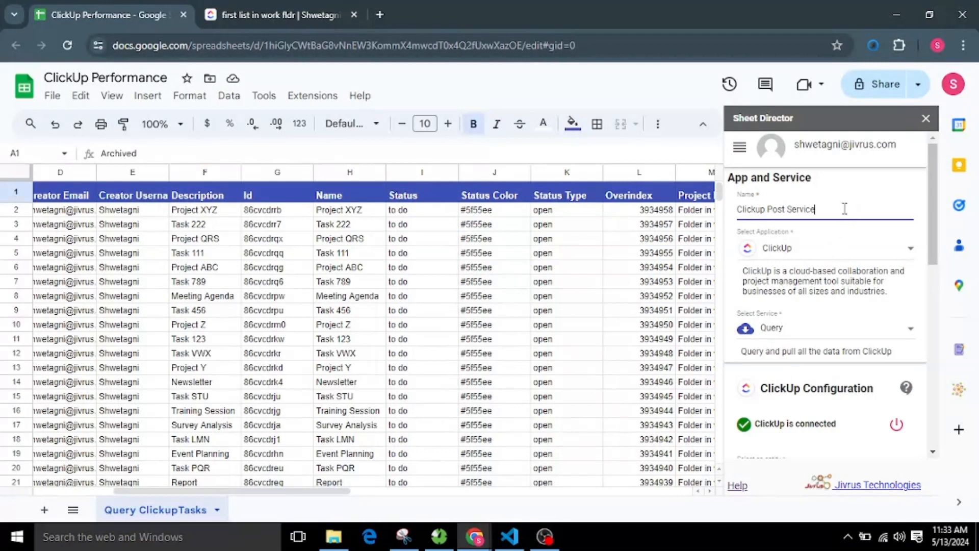
Set the service type of Clickup Post Service to Post
left_click_drag(838, 210, 729, 216)
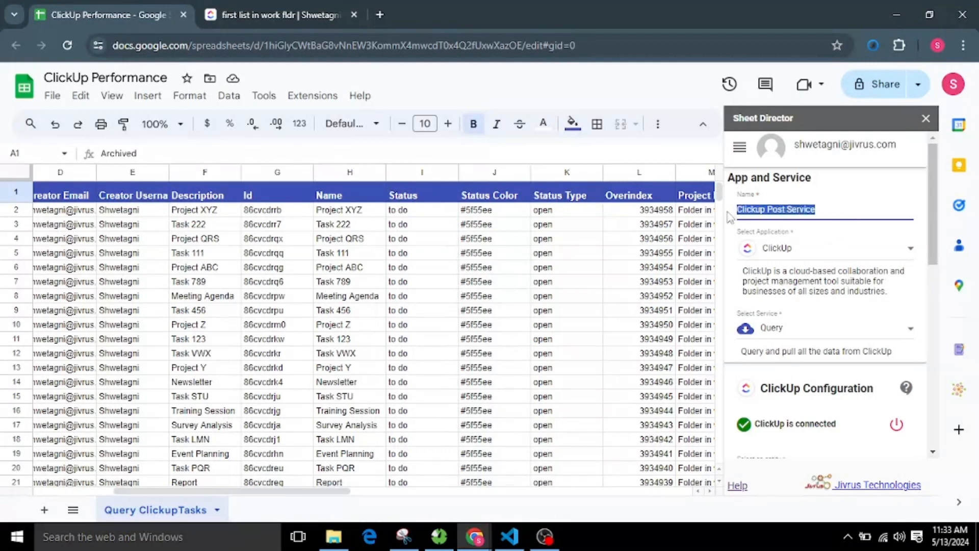
left_click(844, 210)
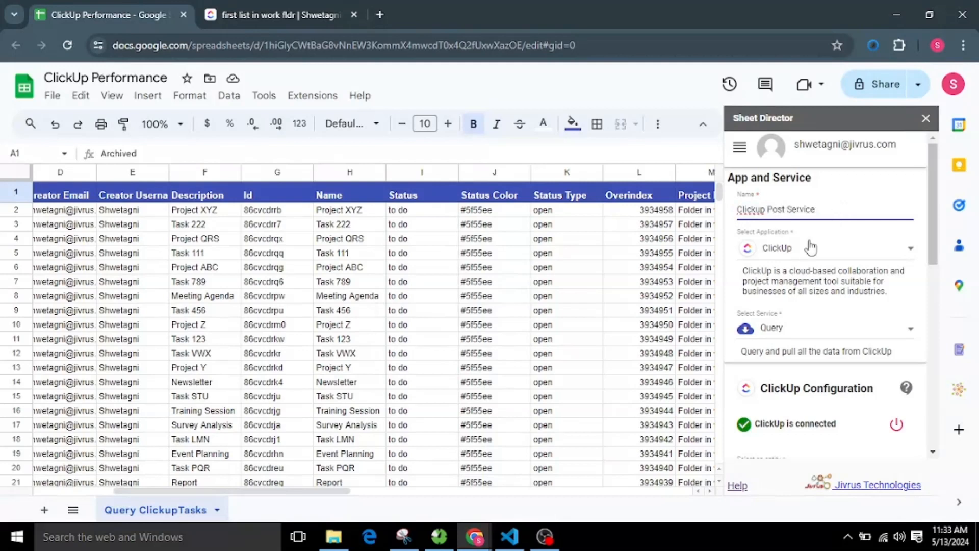
scroll(842, 292, "down", 2)
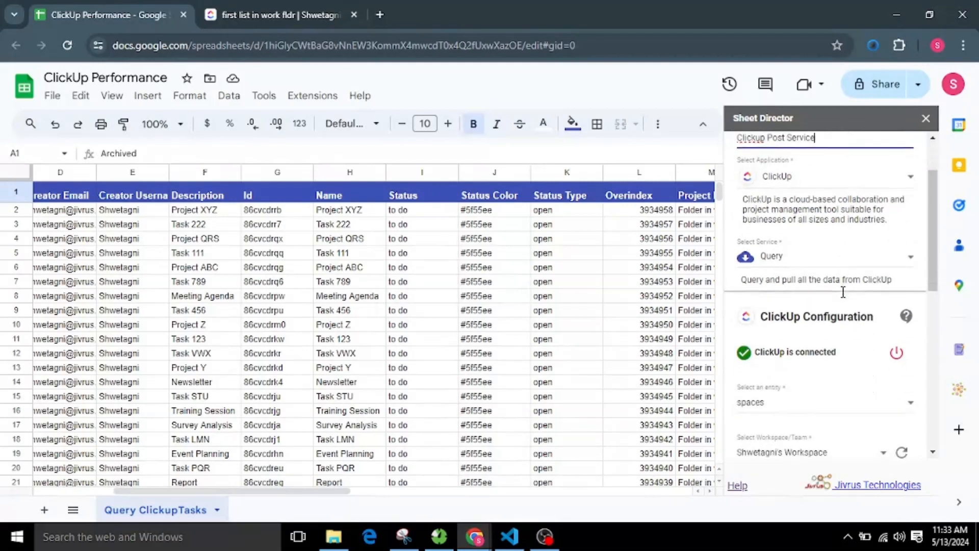
left_click(811, 255)
left_click(810, 290)
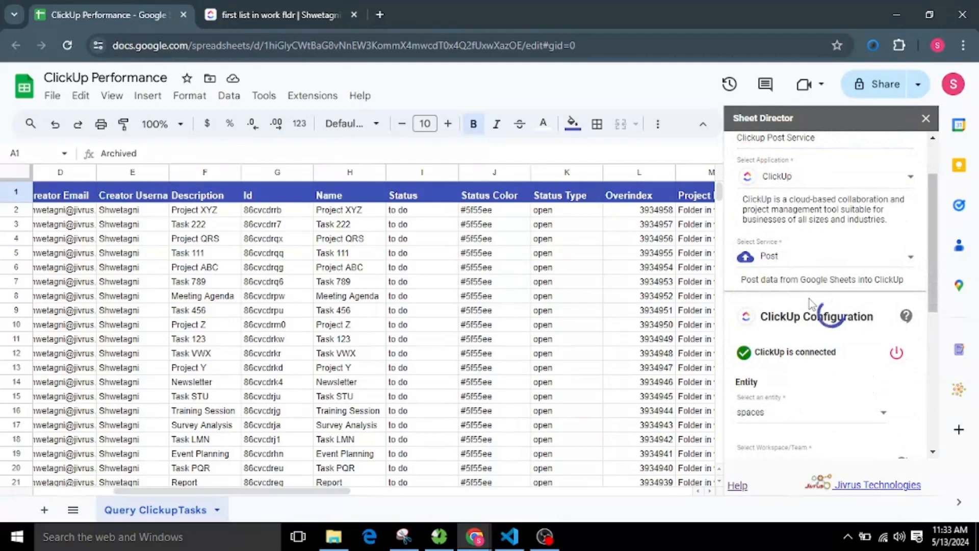
Set the post entity to tasks and load the Work space, the folder "Folder in work" and its lists
scroll(816, 311, "down", 2)
scroll(806, 408, "down", 2)
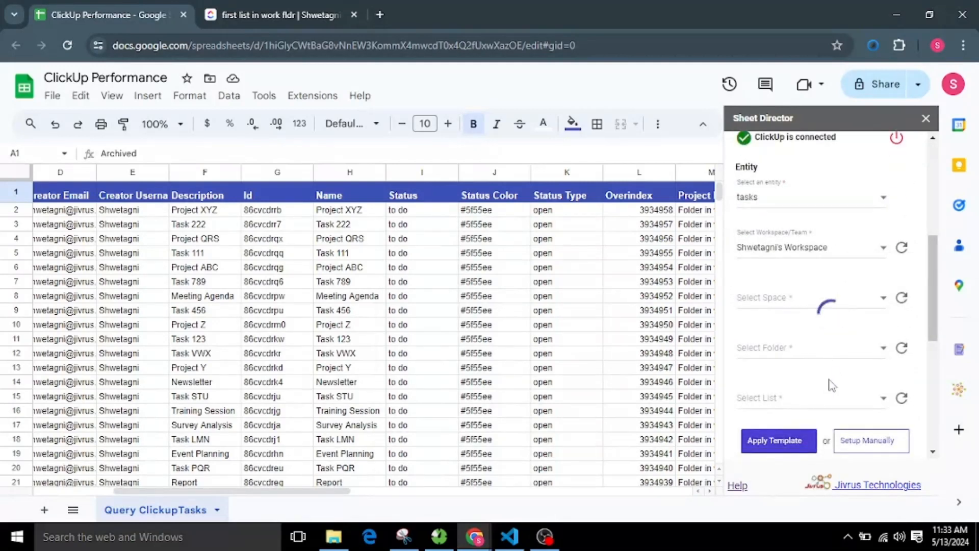
left_click(901, 349)
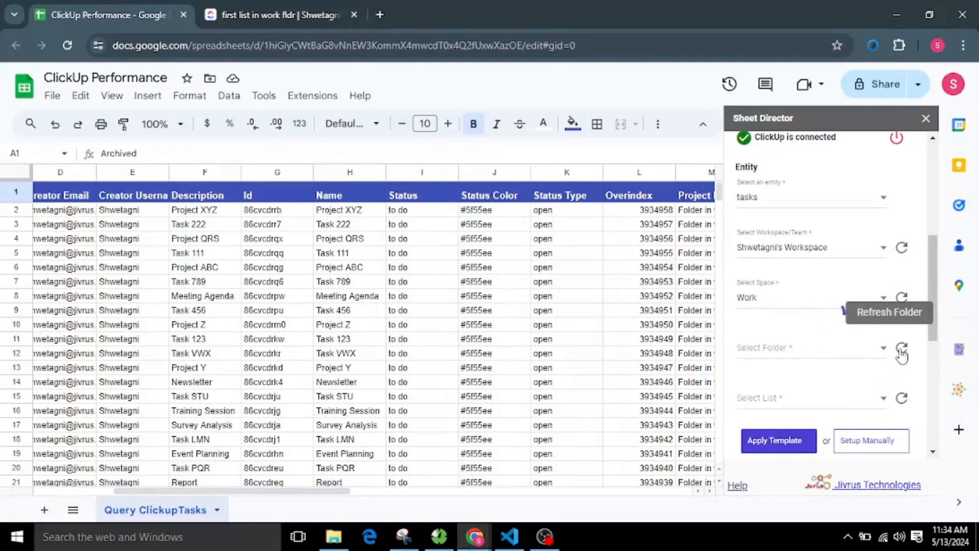
left_click(901, 399)
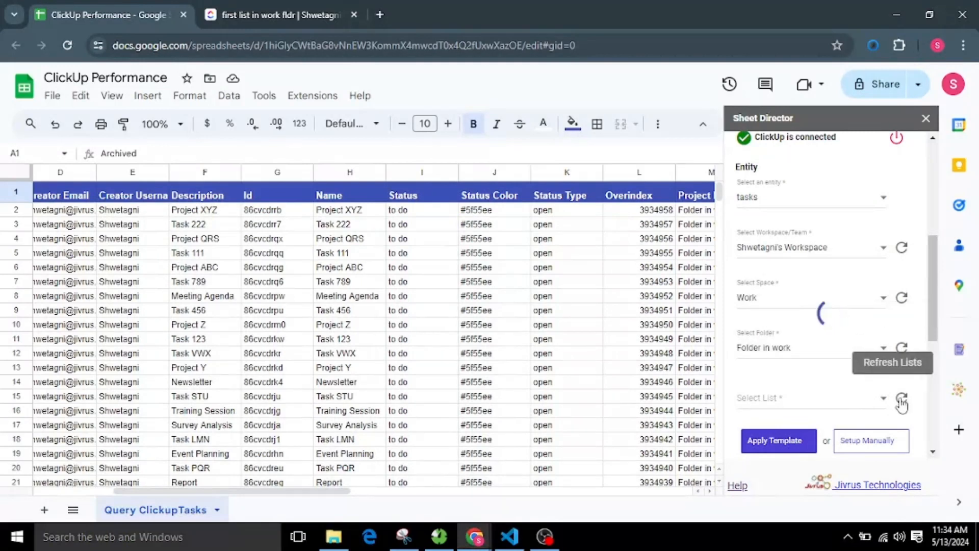
Apply the tasks template to the post service and review its source sheet and result column settings
scroll(902, 403, "down", 3)
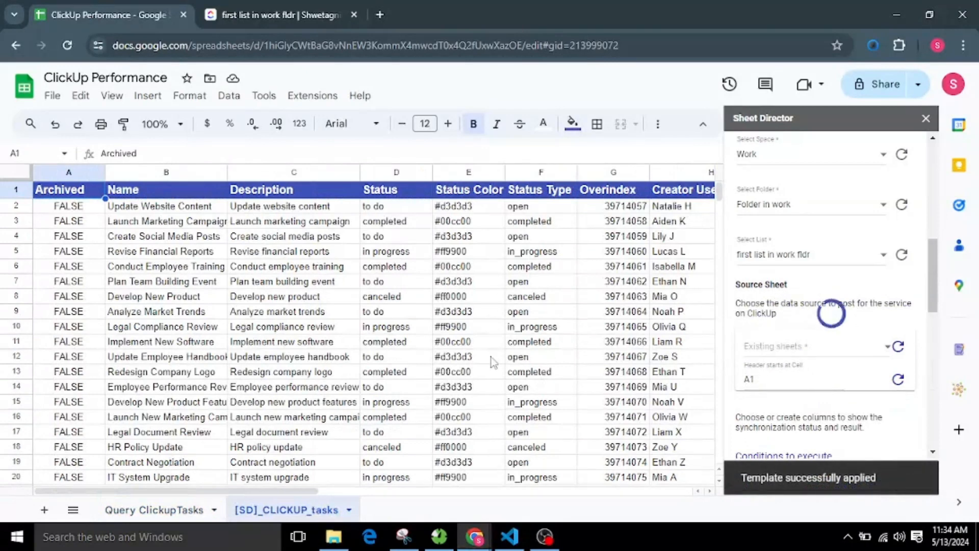
scroll(758, 402, "down", 3)
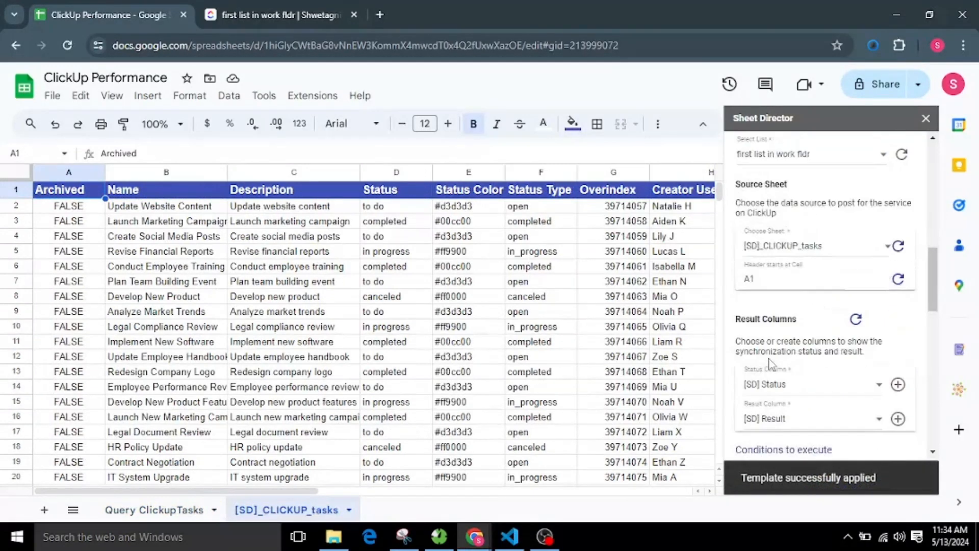
Review the post service's field mapping and examine the [SD] Status and [SD] Result columns in the [SD]_CLICKUP_tasks sheet
scroll(770, 363, "down", 10)
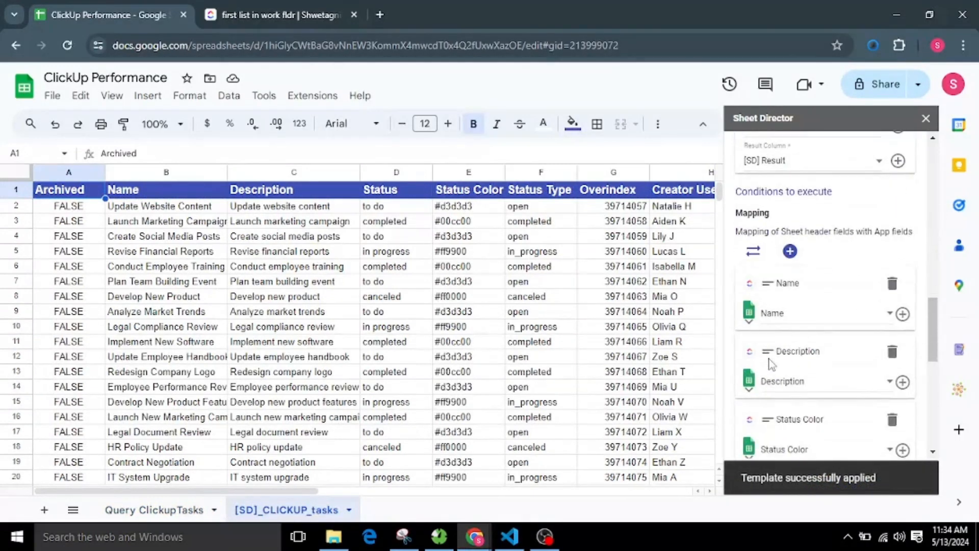
scroll(813, 367, "down", 1)
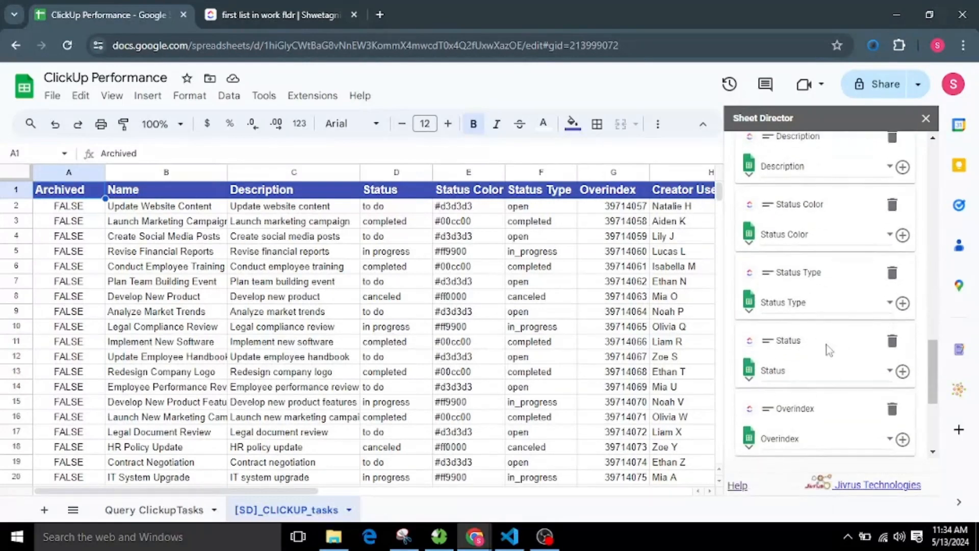
left_click_drag(242, 491, 618, 541)
left_click(455, 172)
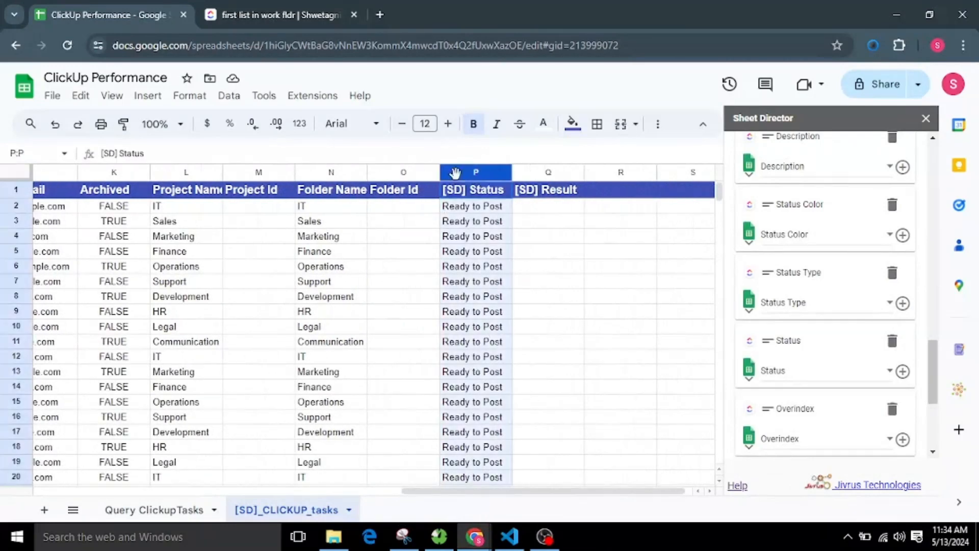
left_click(536, 174)
left_click(598, 289)
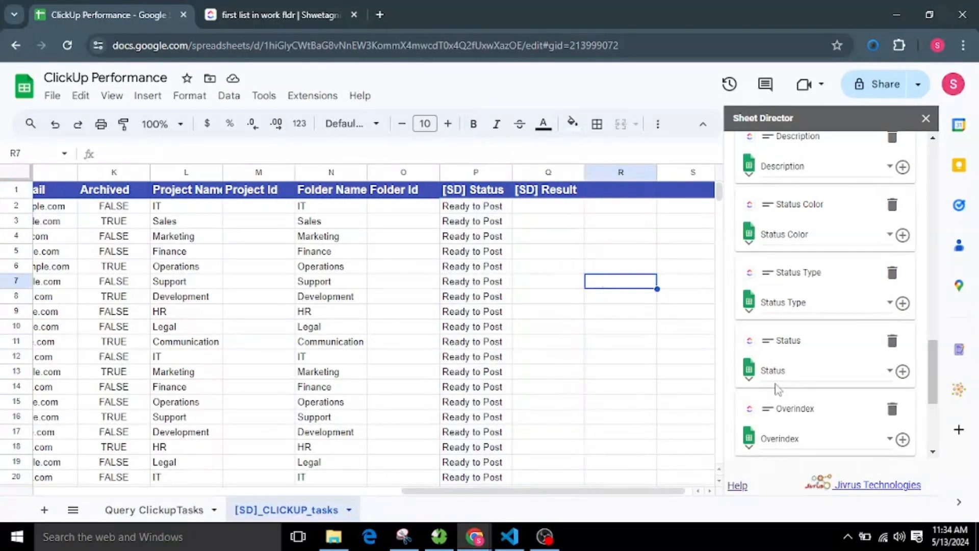
Examine the available status column choices and the sheet columns offered for mapping the Overindex field
scroll(830, 383, "up", 10)
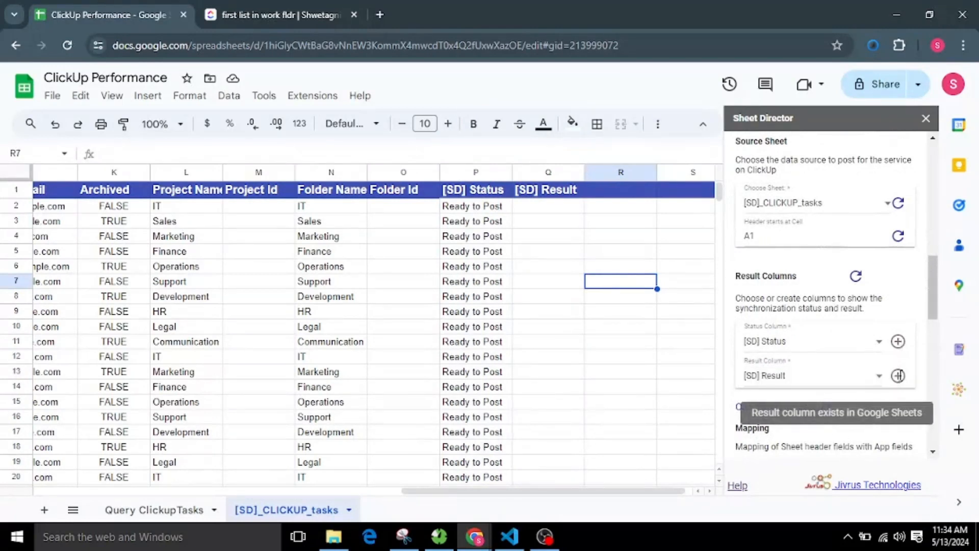
left_click(839, 346)
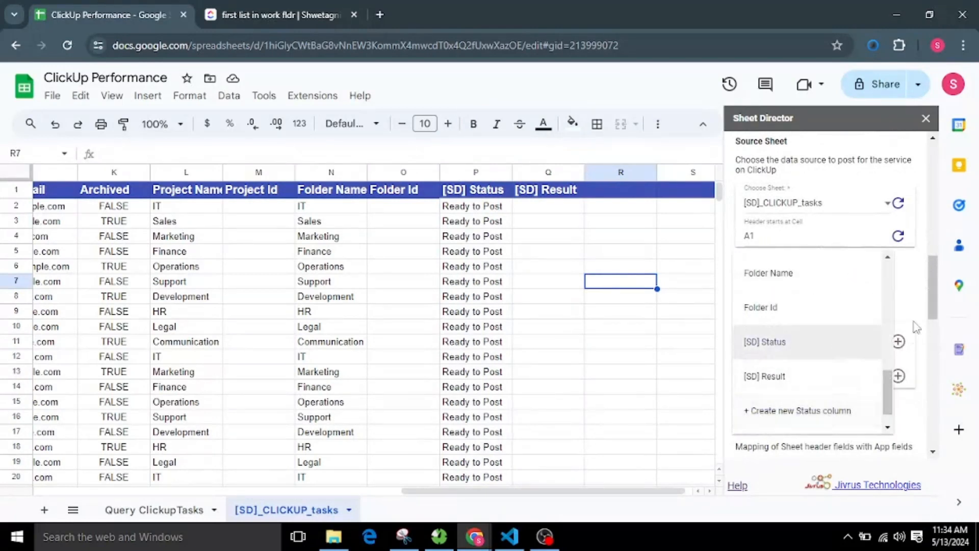
left_click(920, 280)
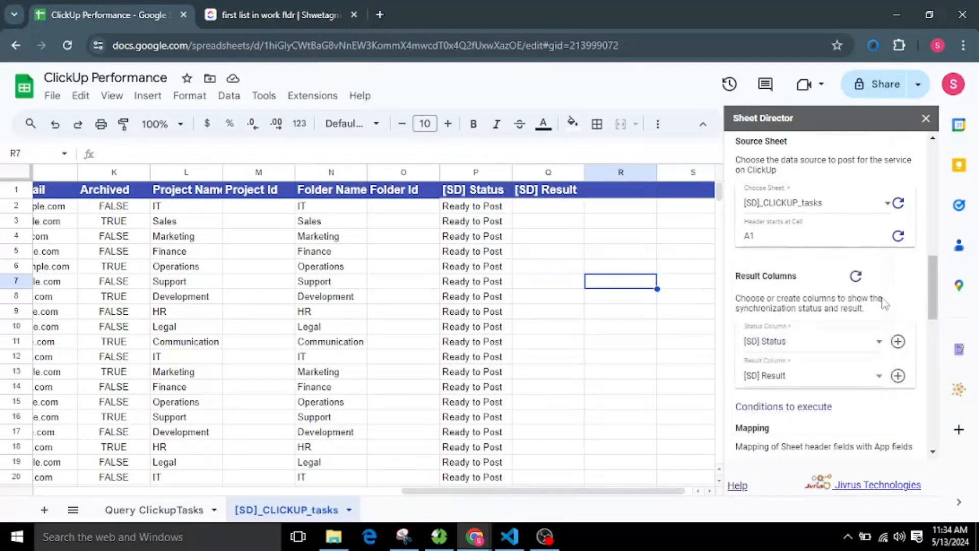
scroll(875, 314, "down", 2)
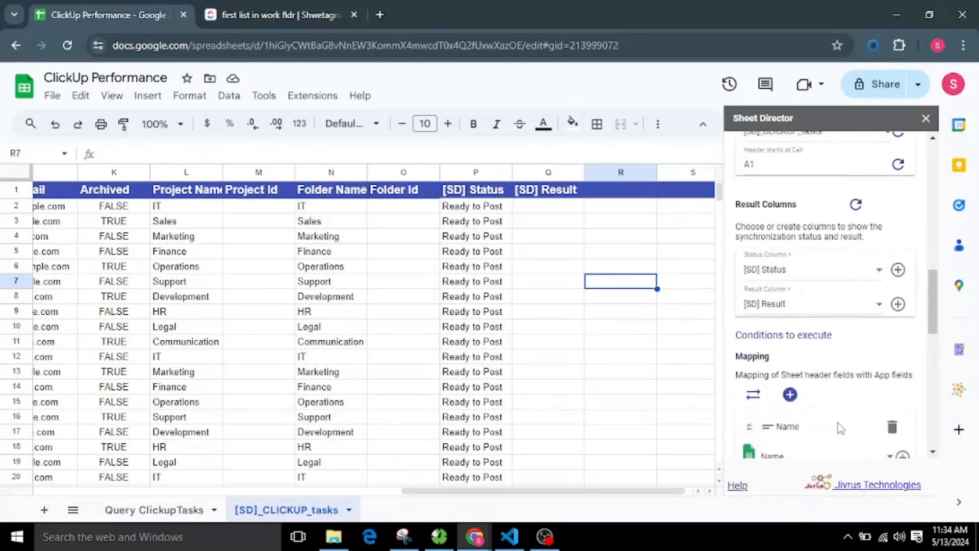
scroll(841, 423, "down", 10)
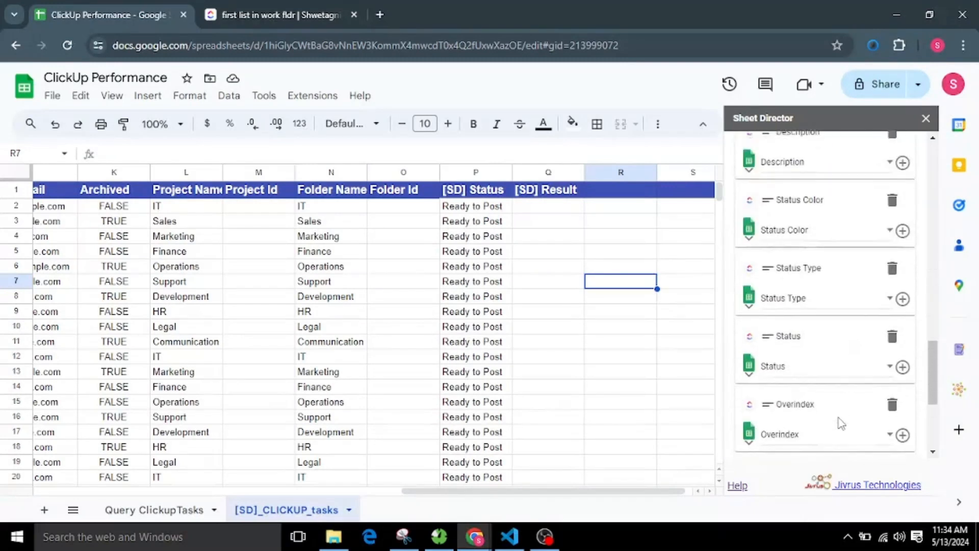
left_click(839, 236)
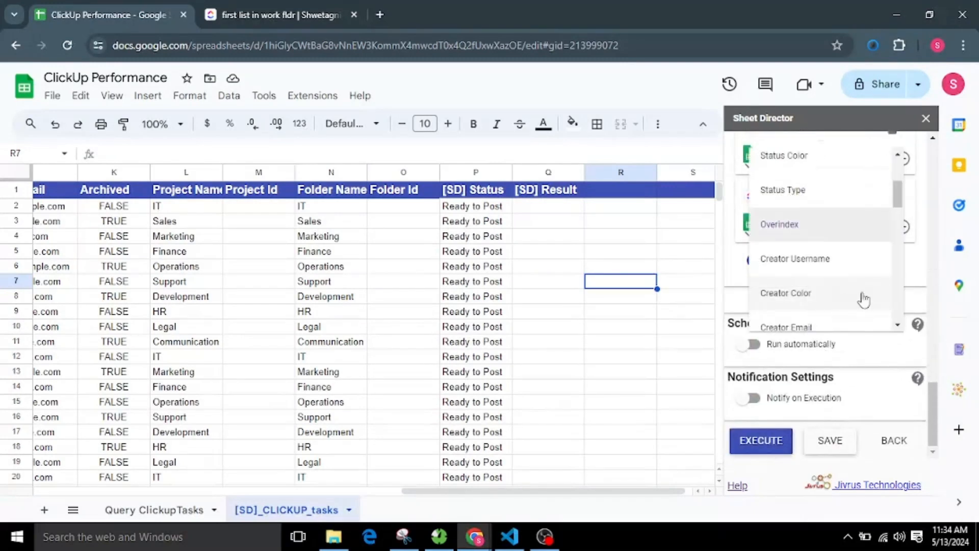
left_click(909, 278)
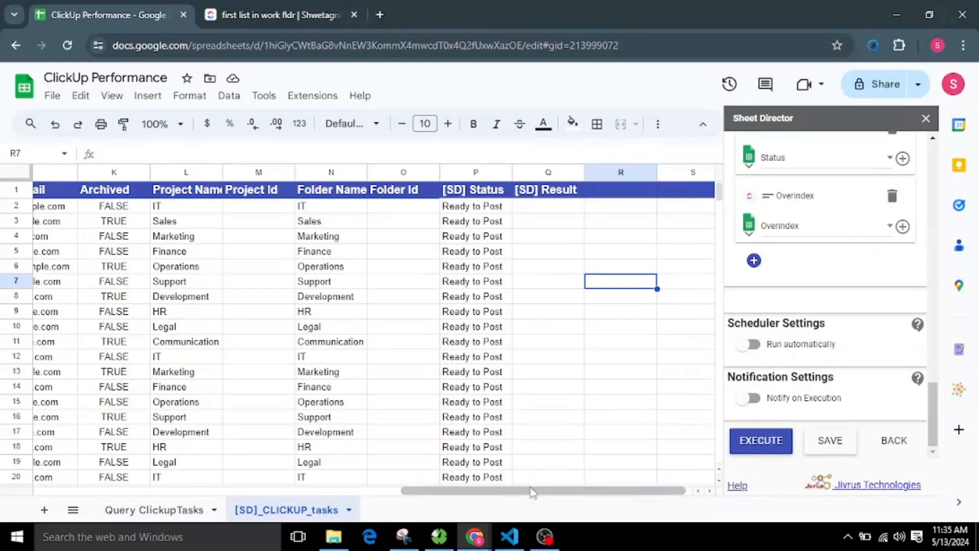
Execute the post service, check the number of records ready, and post them to ClickUp
left_click(744, 439)
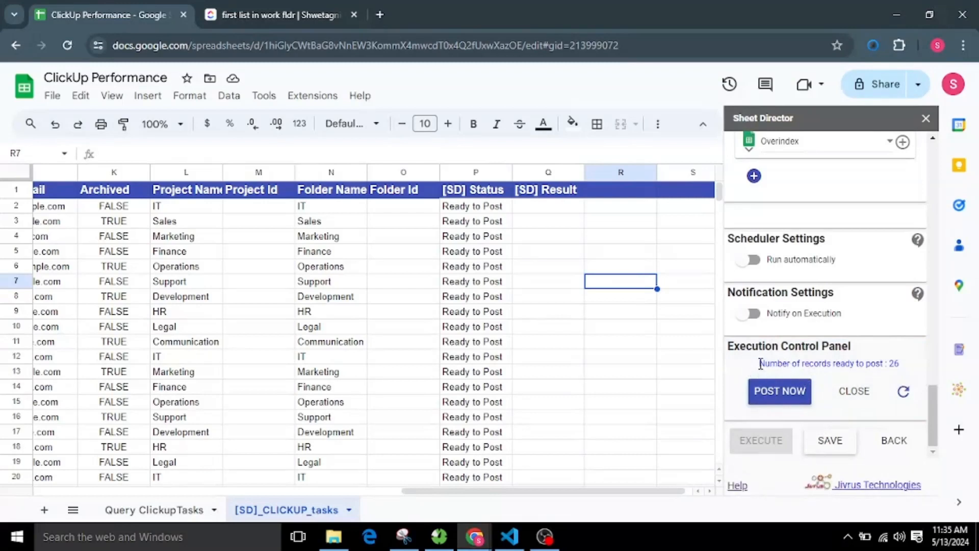
left_click_drag(760, 364, 913, 365)
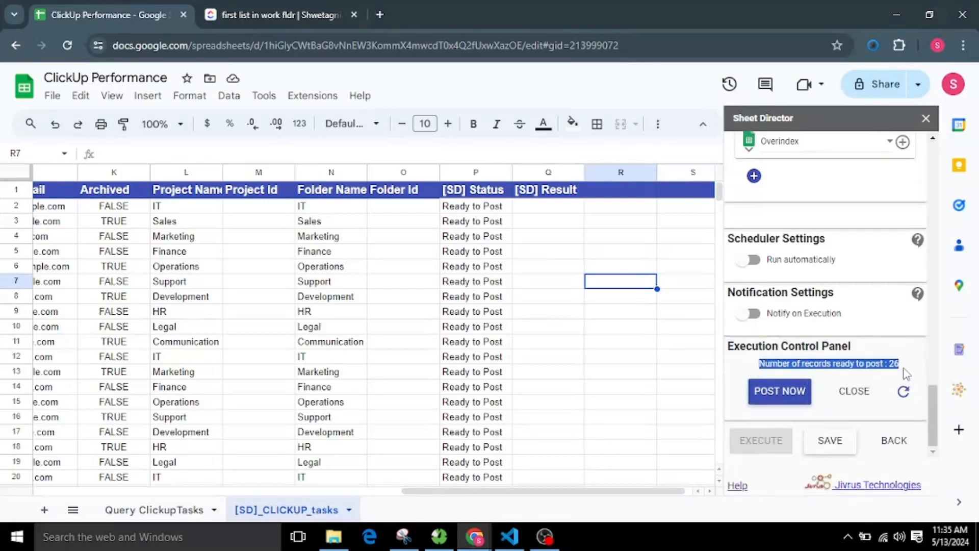
left_click(905, 374)
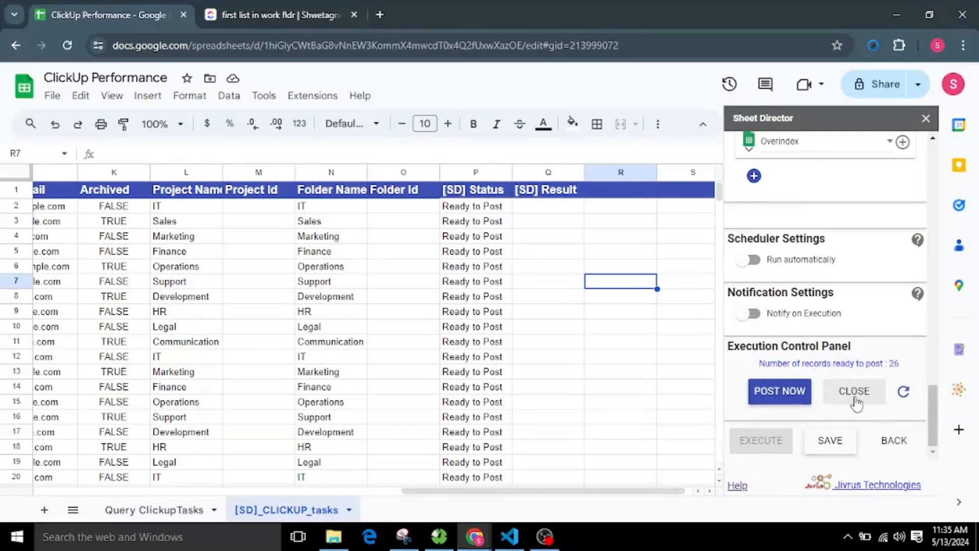
left_click(800, 402)
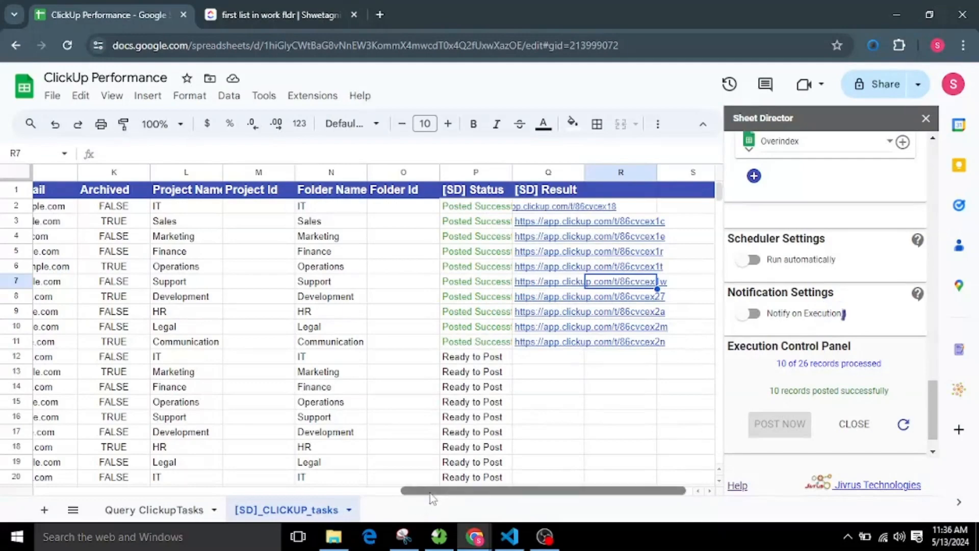
Check the status and result columns of the posted rows, and switch to ClickUp to examine the tasks in "first list in work fldr"
left_click_drag(426, 491, 602, 545)
scroll(622, 407, "down", 3)
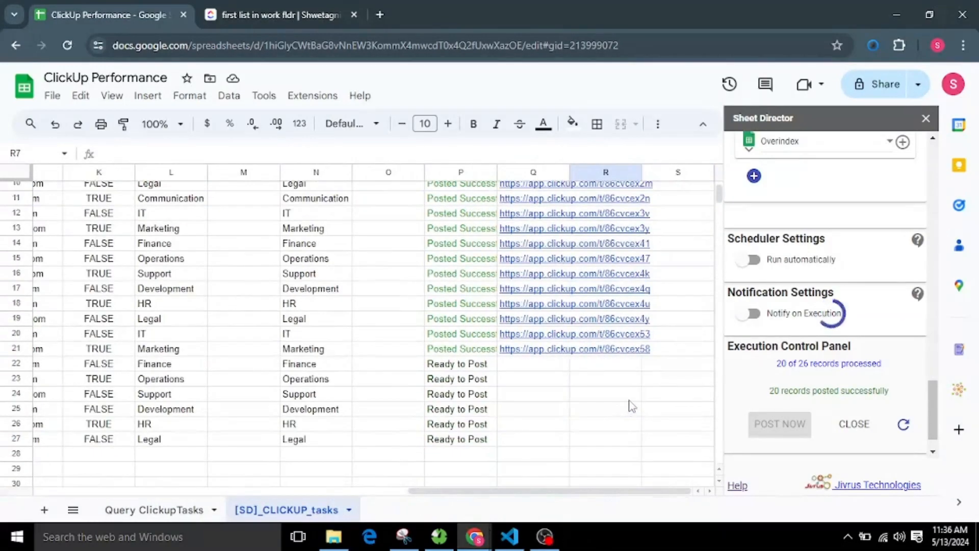
scroll(619, 406, "up", 3)
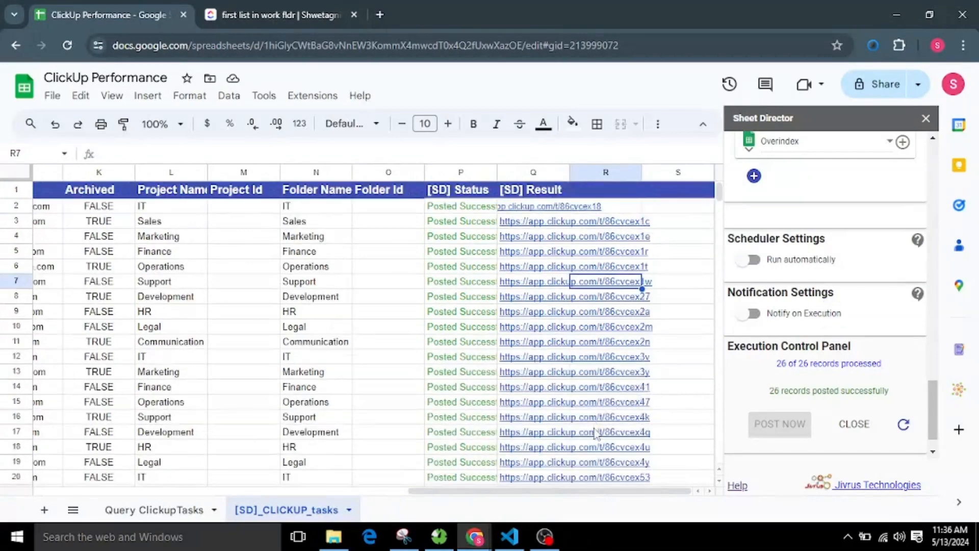
left_click_drag(459, 490, 60, 482)
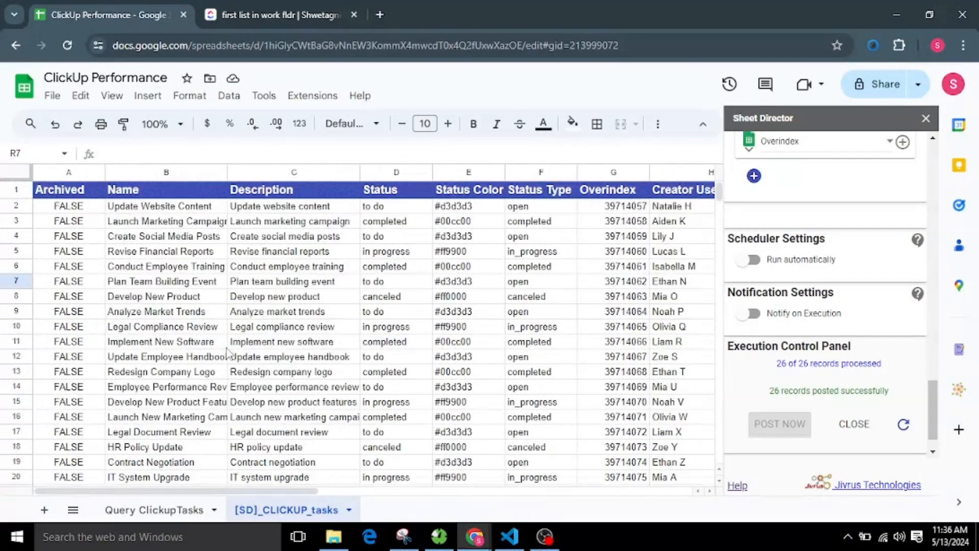
left_click(276, 5)
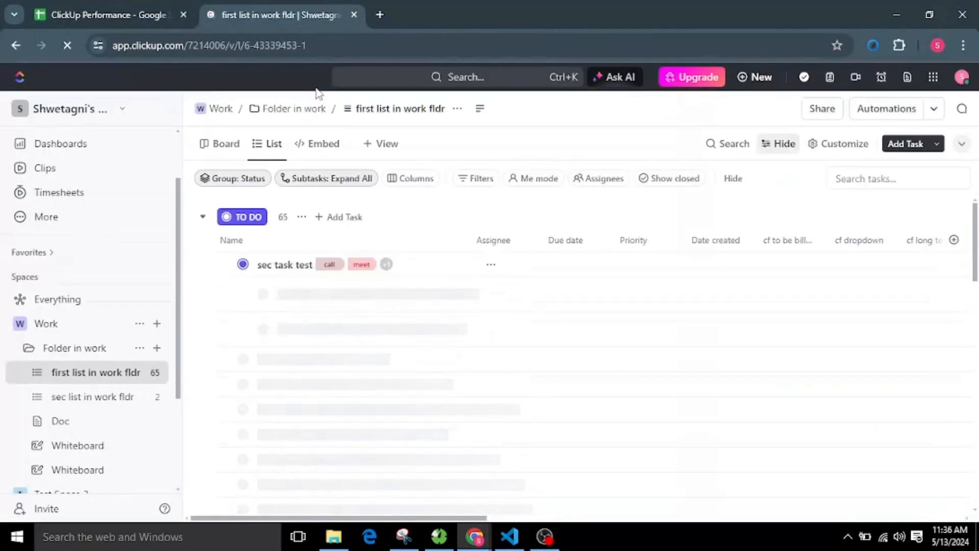
scroll(530, 306, "down", 3)
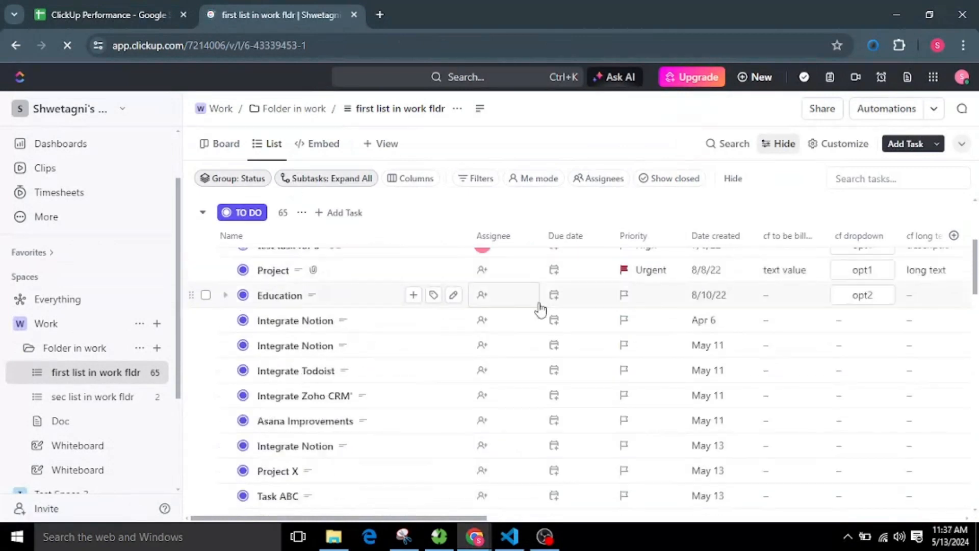
scroll(541, 309, "down", 5)
scroll(550, 365, "down", 15)
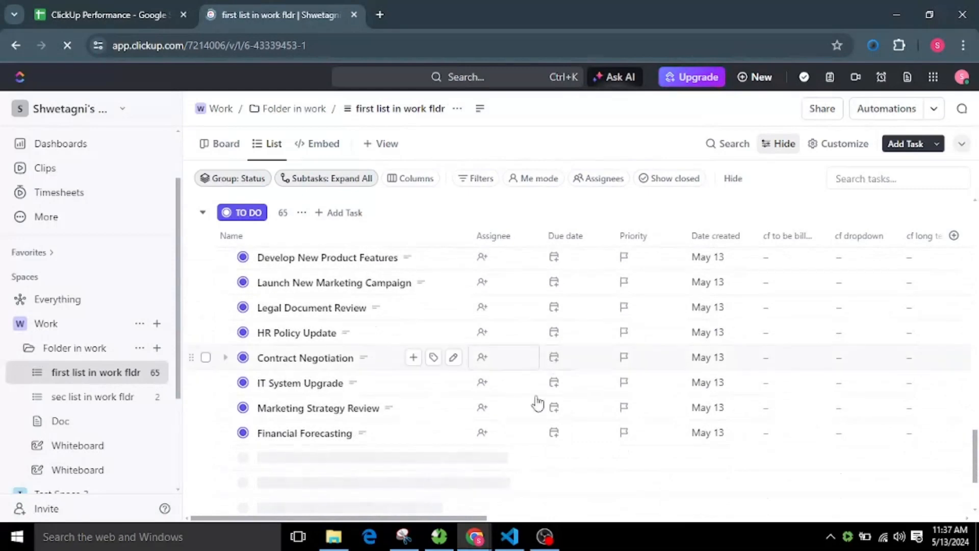
scroll(328, 375, "up", 10)
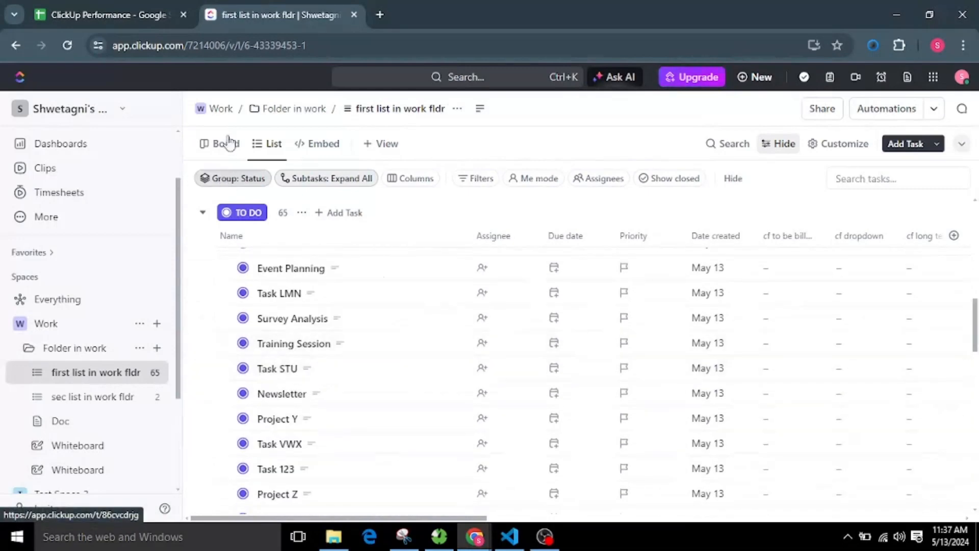
Return to the Google Sheet, set the service type of Clickup Sync Service to Synchronize, and read its description
left_click(163, 8)
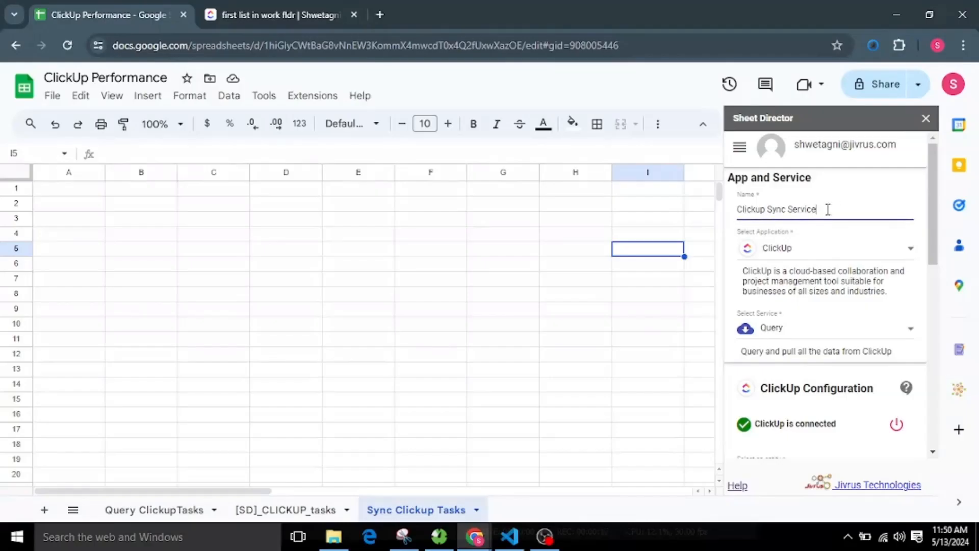
left_click_drag(826, 210, 733, 218)
left_click(855, 211)
left_click(848, 330)
left_click(820, 395)
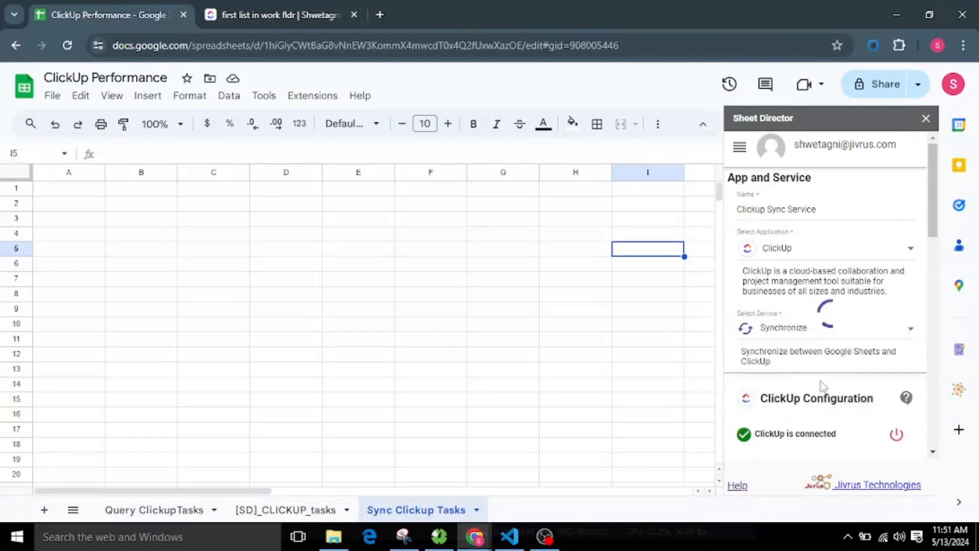
scroll(836, 345, "down", 4)
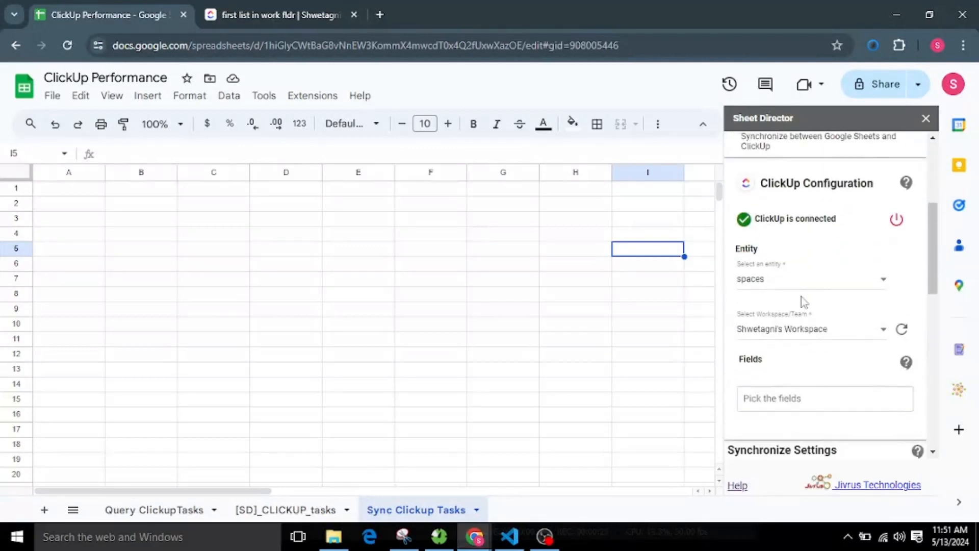
scroll(804, 243, "up", 1)
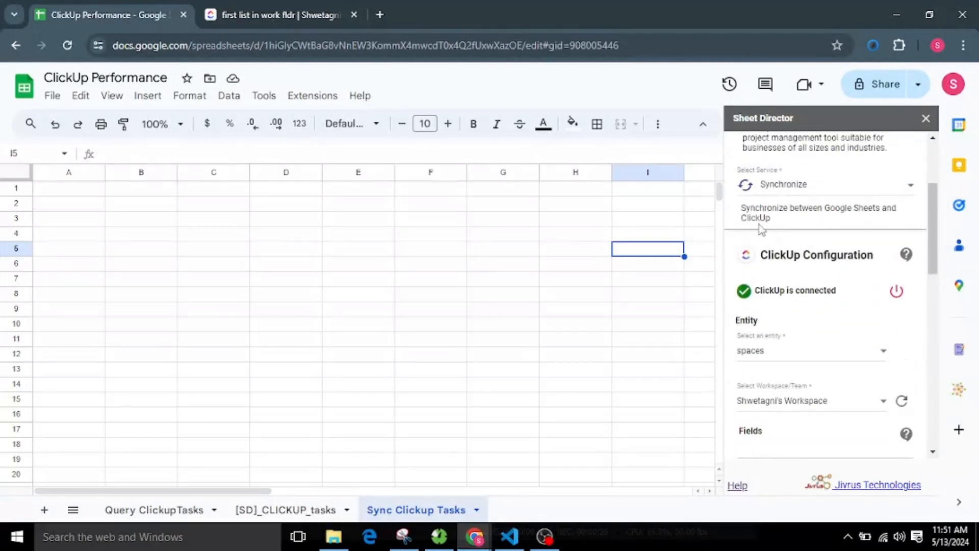
left_click_drag(743, 209, 889, 225)
left_click(837, 225)
scroll(814, 316, "down", 1)
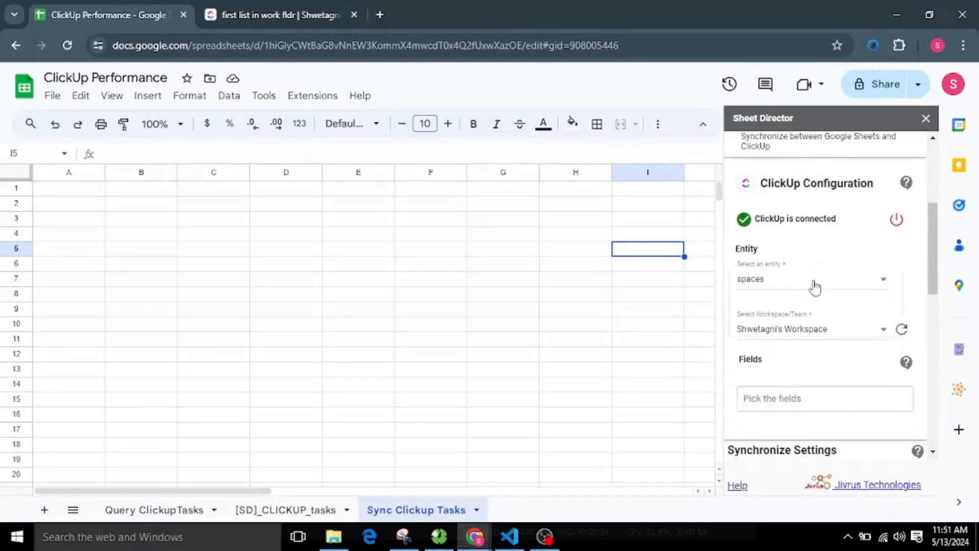
Set the sync entity to tasks and load the Work space, the folder "Folder in work" and the list "first list in work fldr"
left_click(812, 281)
left_click(791, 385)
scroll(870, 352, "down", 1)
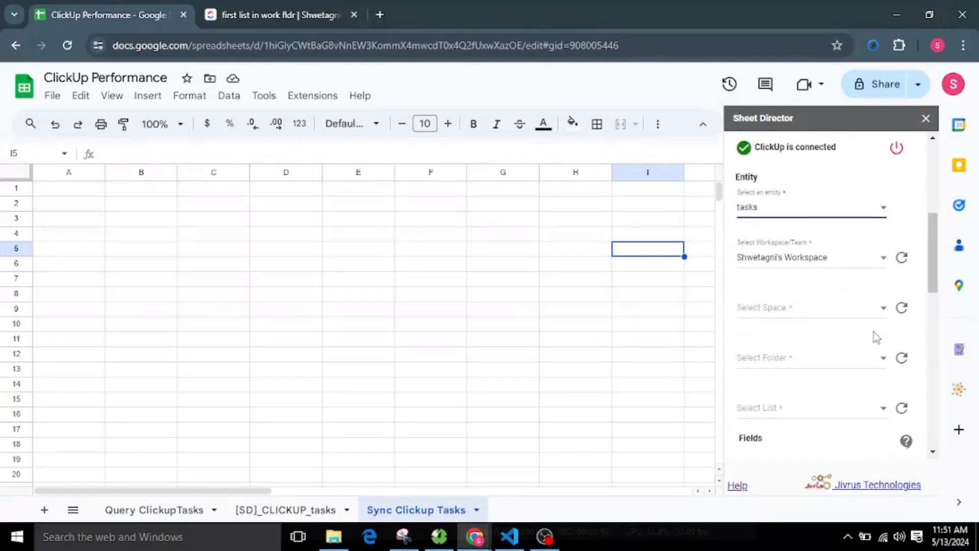
left_click(901, 307)
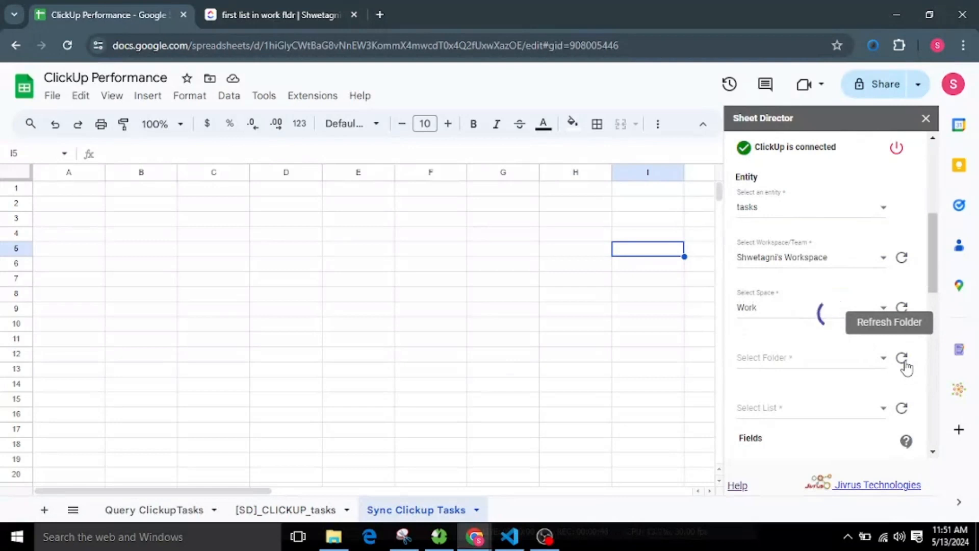
left_click(902, 409)
scroll(905, 408, "down", 1)
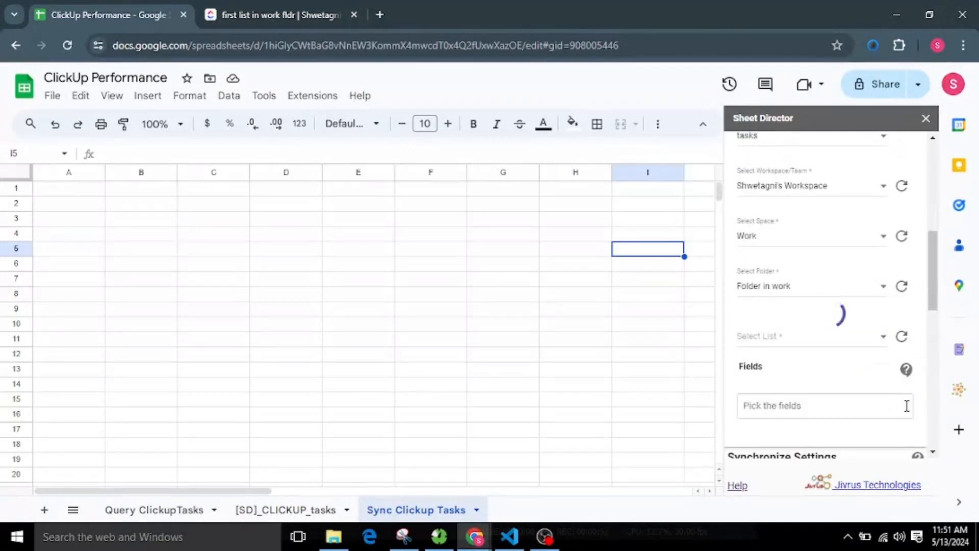
scroll(846, 336, "down", 1)
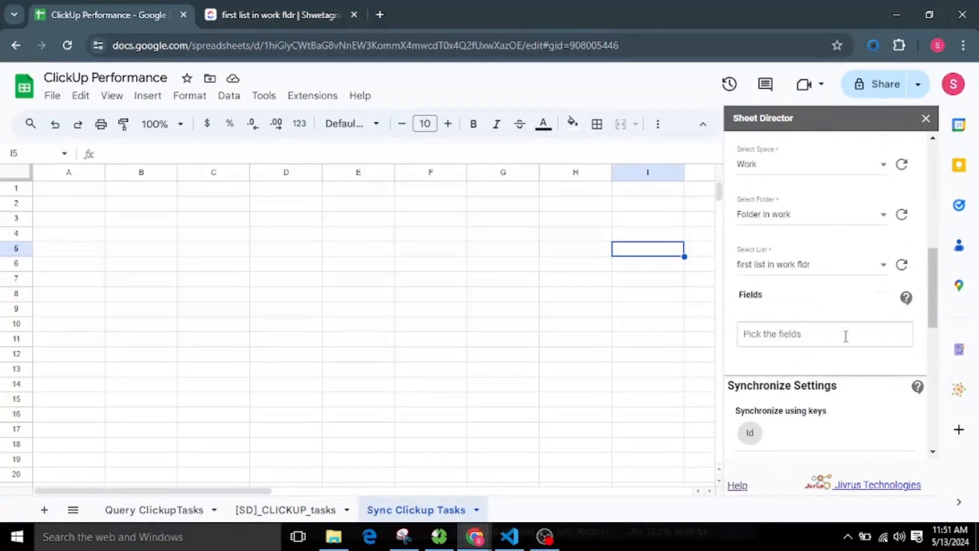
Add the Id, Name and Description fields to the synchronization
left_click(845, 336)
scroll(844, 336, "down", 2)
left_click(804, 332)
type("n")
left_click(812, 219)
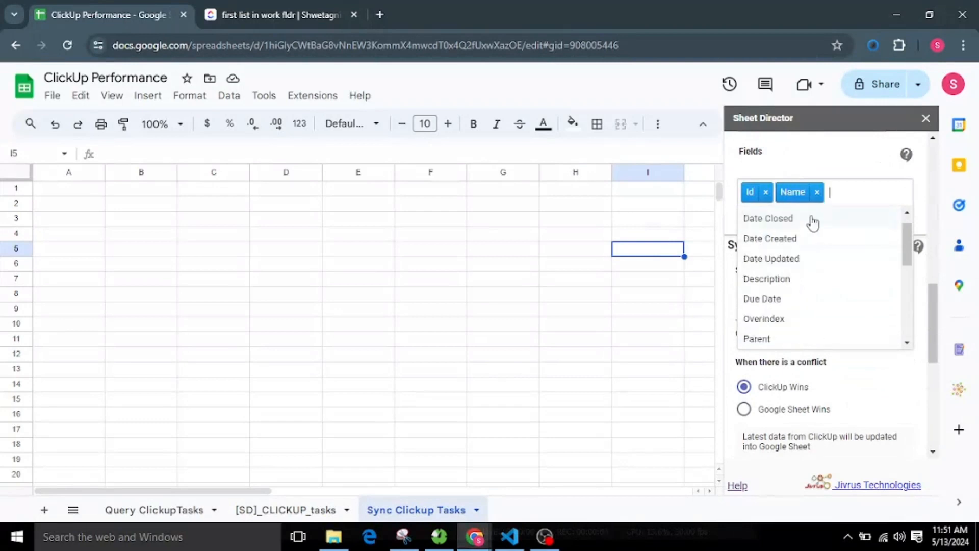
type("des")
left_click(812, 223)
Add the Status, Status Type and Overindex fields to the synchronization, and review the synchronize settings and entity selections
left_click_drag(907, 237, 911, 274)
left_click(759, 316)
left_click(818, 304)
left_click(820, 340)
left_click(853, 252)
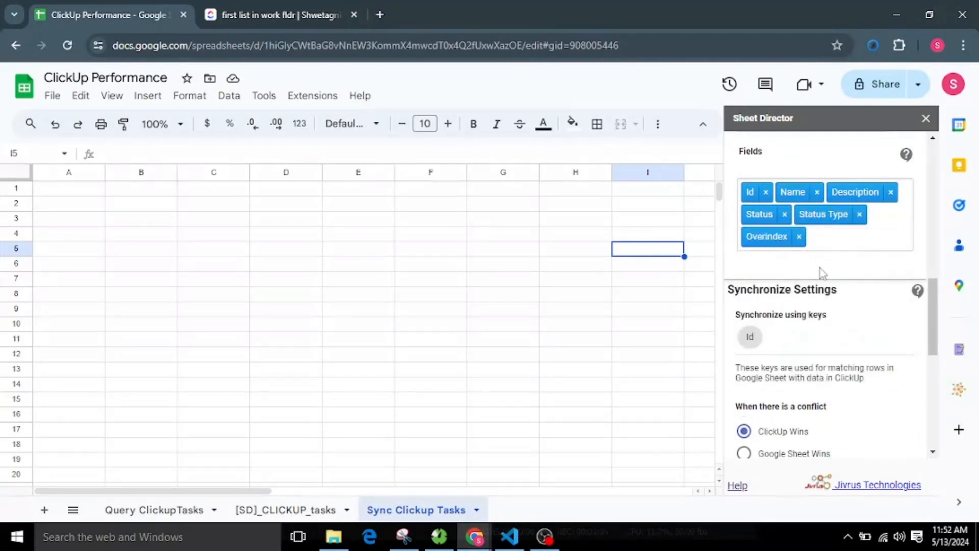
scroll(819, 270, "down", 3)
scroll(819, 278, "up", 3)
scroll(778, 342, "up", 4)
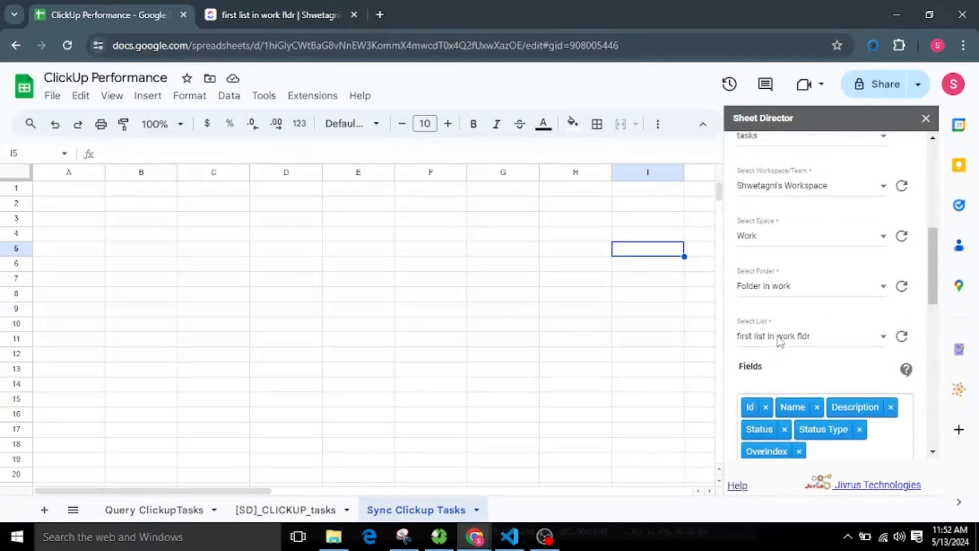
scroll(778, 350, "down", 2)
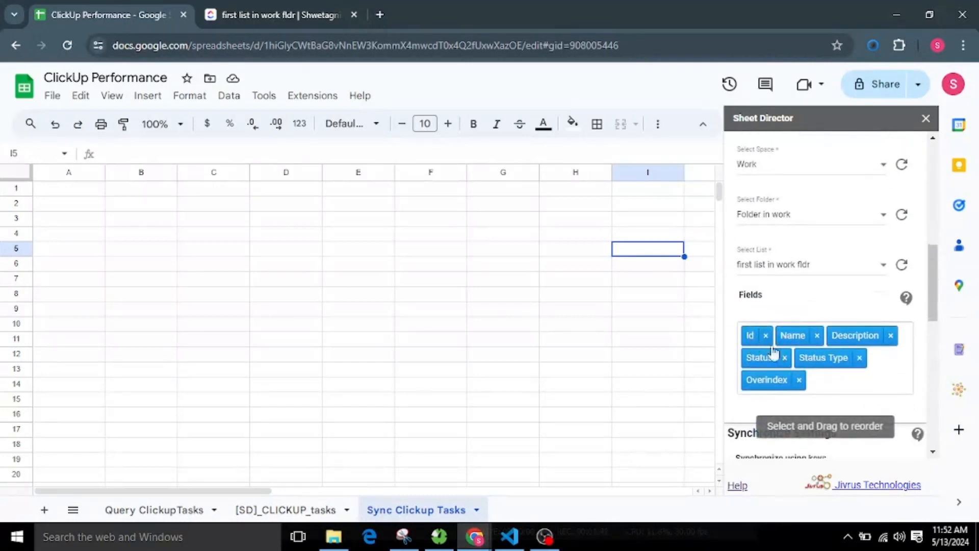
Compare the descriptions of both conflict options and set the synchronization conflict rule to Google Sheet Wins
scroll(788, 344, "down", 4)
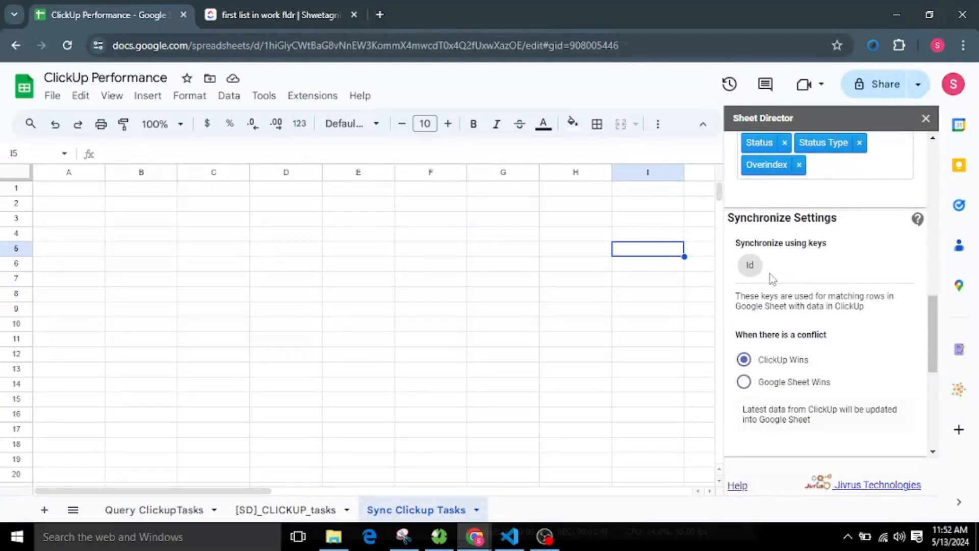
scroll(798, 335, "down", 2)
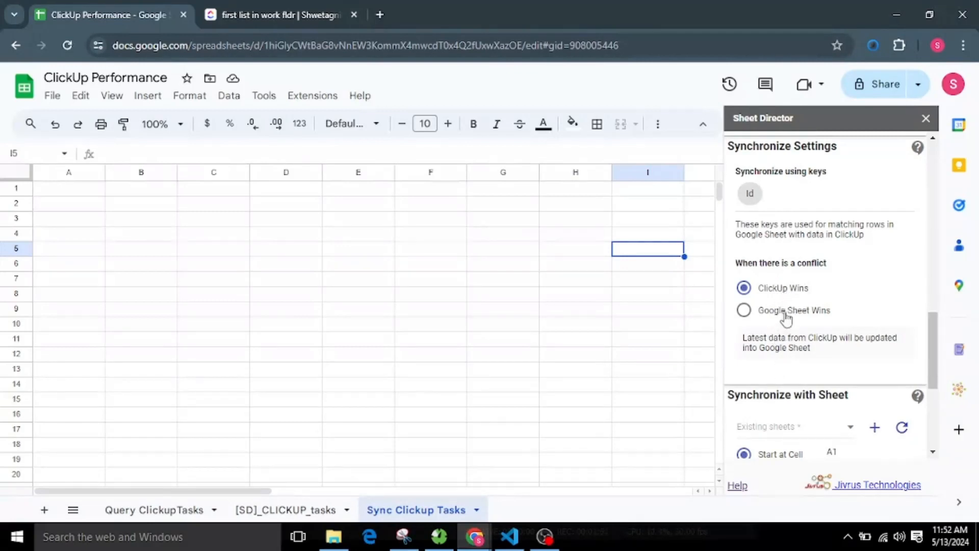
left_click(788, 312)
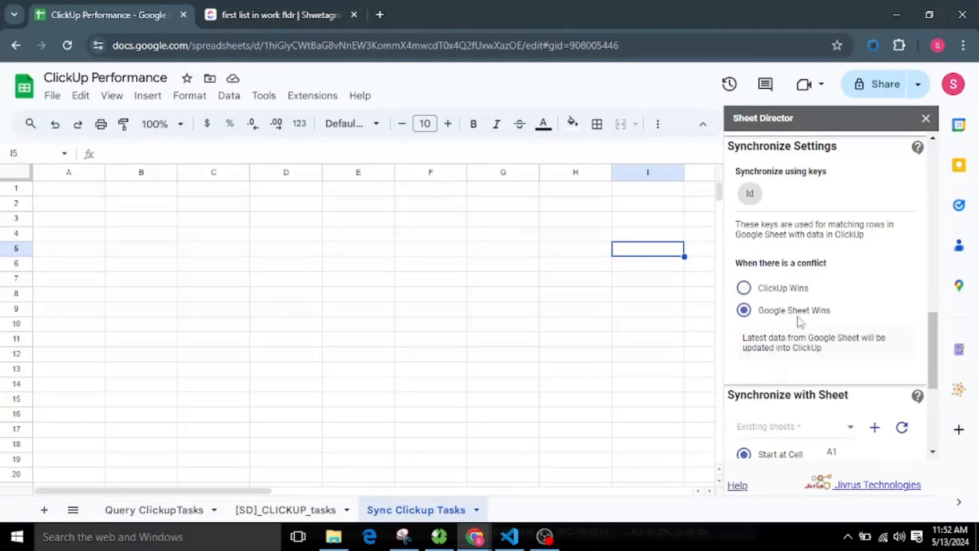
left_click(790, 289)
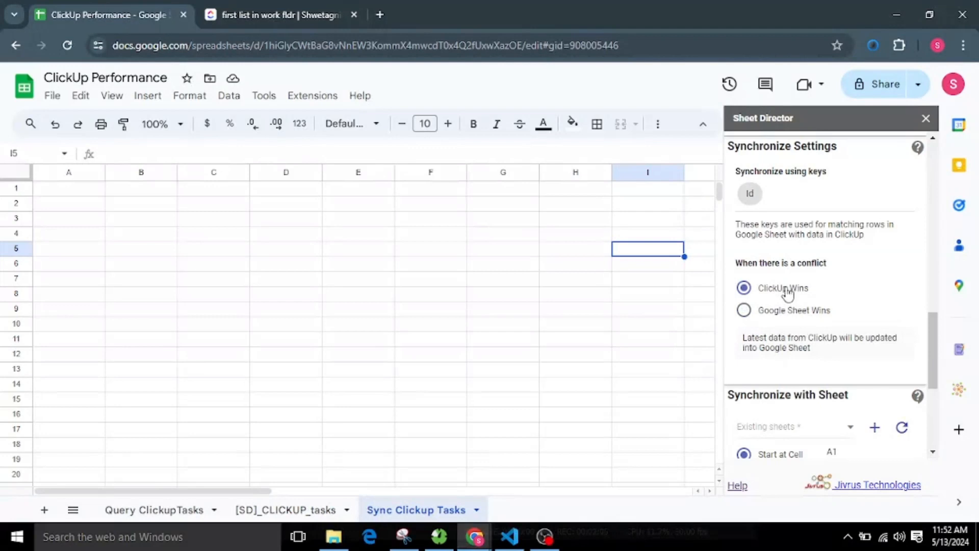
left_click_drag(744, 339, 870, 357)
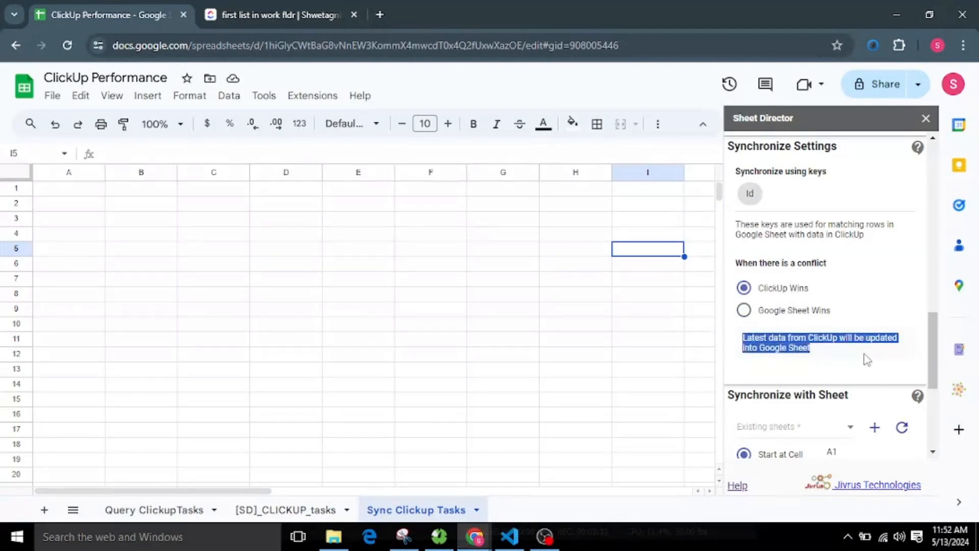
left_click(866, 360)
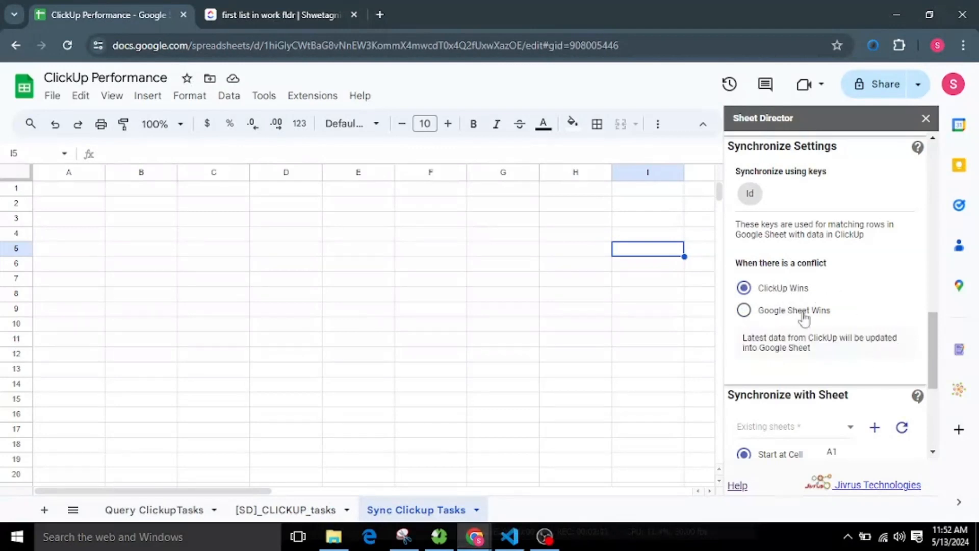
left_click(747, 312)
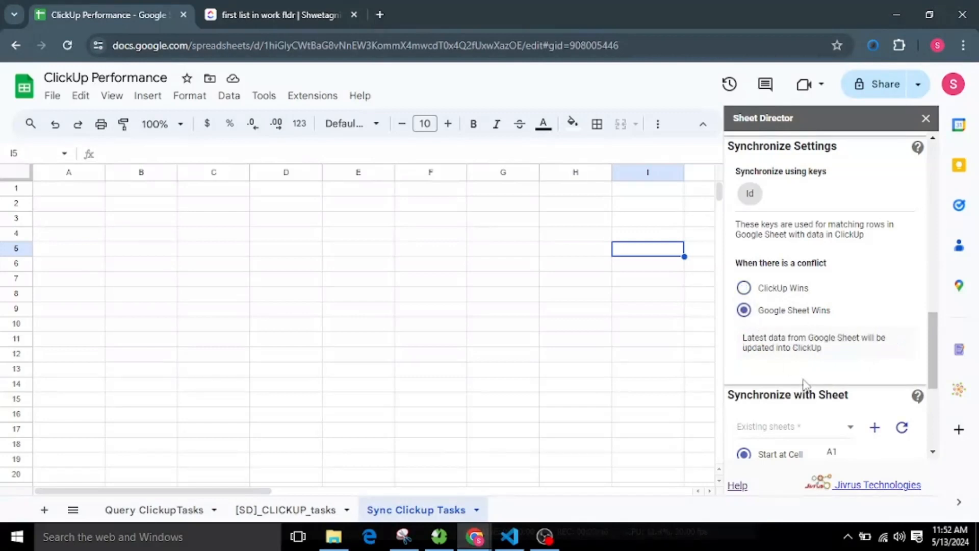
left_click_drag(743, 342, 822, 348)
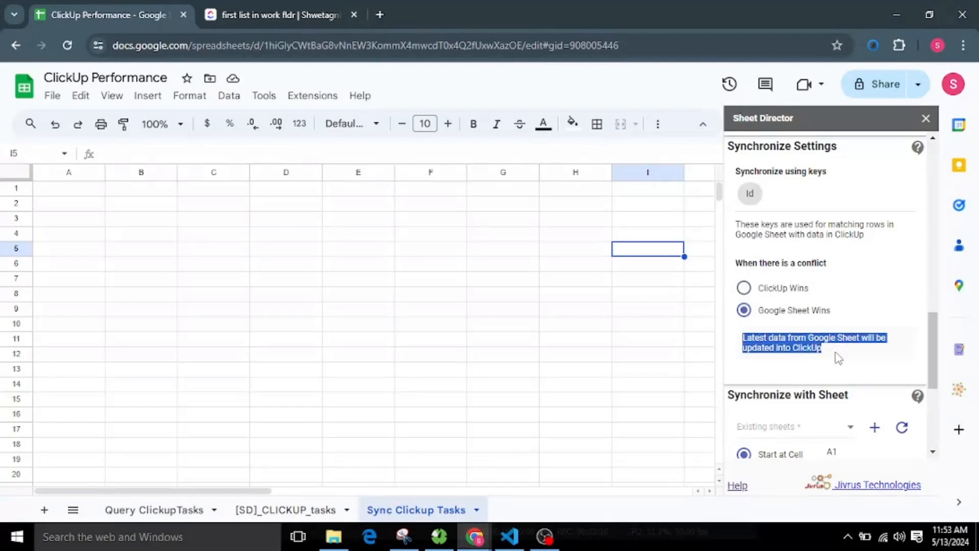
left_click(860, 362)
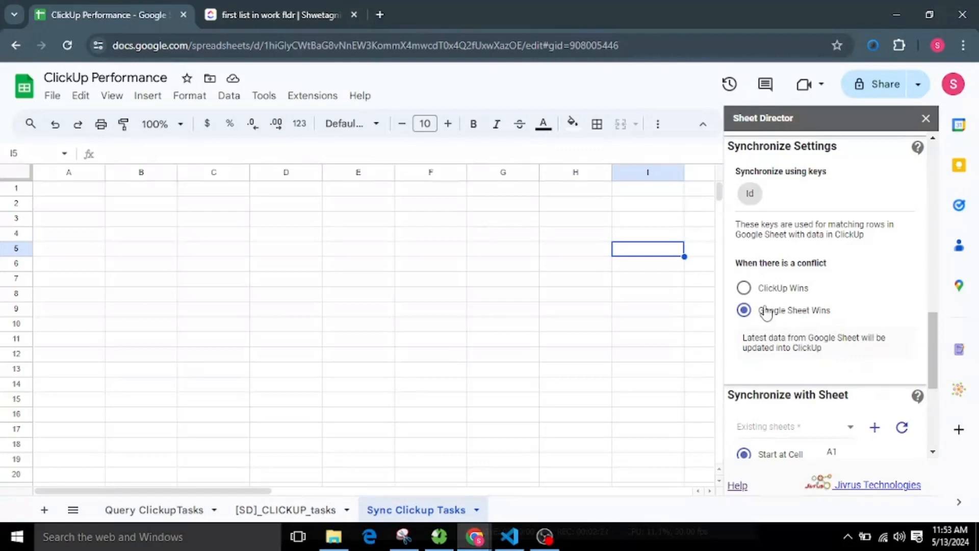
Refresh the existing sheets and choose Sync Clickup Tasks as the sheet to synchronize, dismissing the header notice
scroll(819, 340, "down", 3)
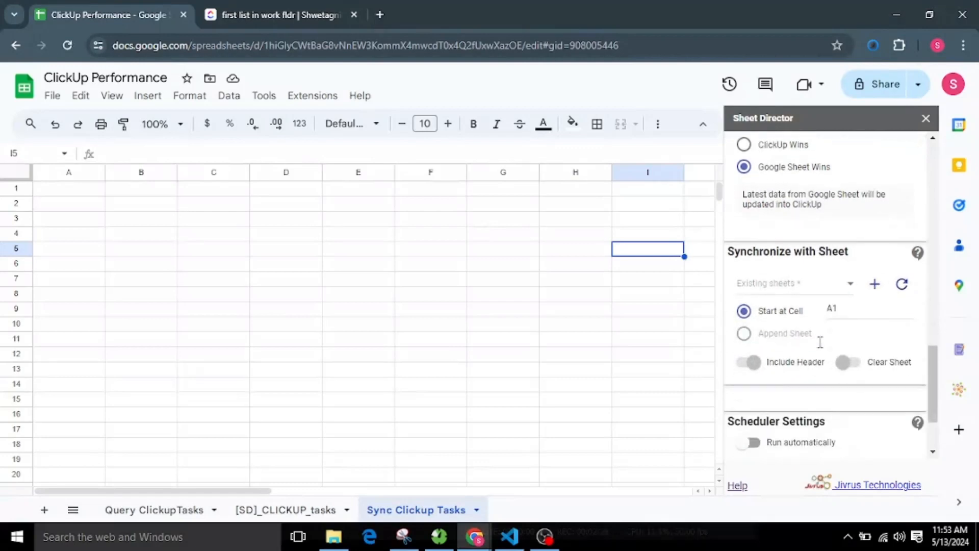
left_click(901, 284)
left_click(778, 285)
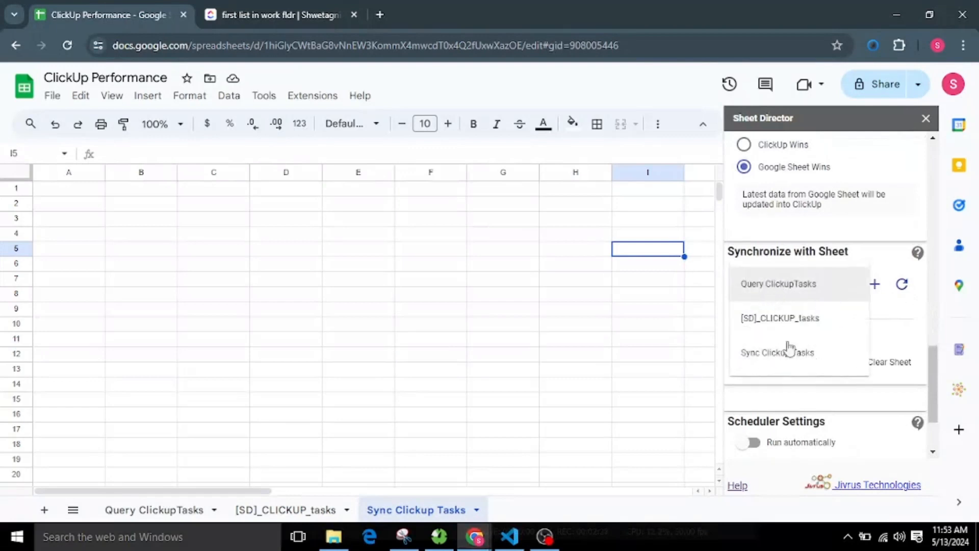
left_click(794, 355)
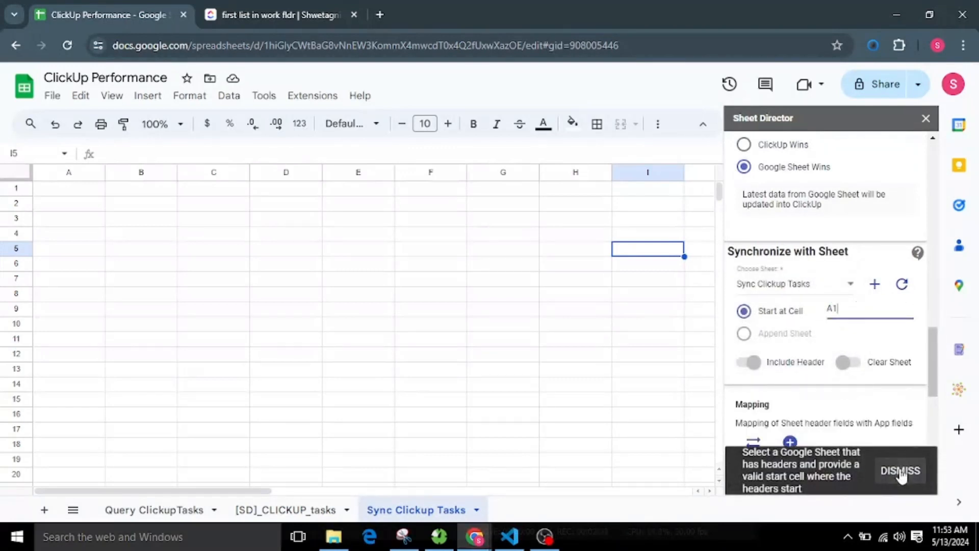
left_click(900, 470)
Execute the synchronization and get the records from ClickUp into the empty sheet first
scroll(826, 378, "down", 5)
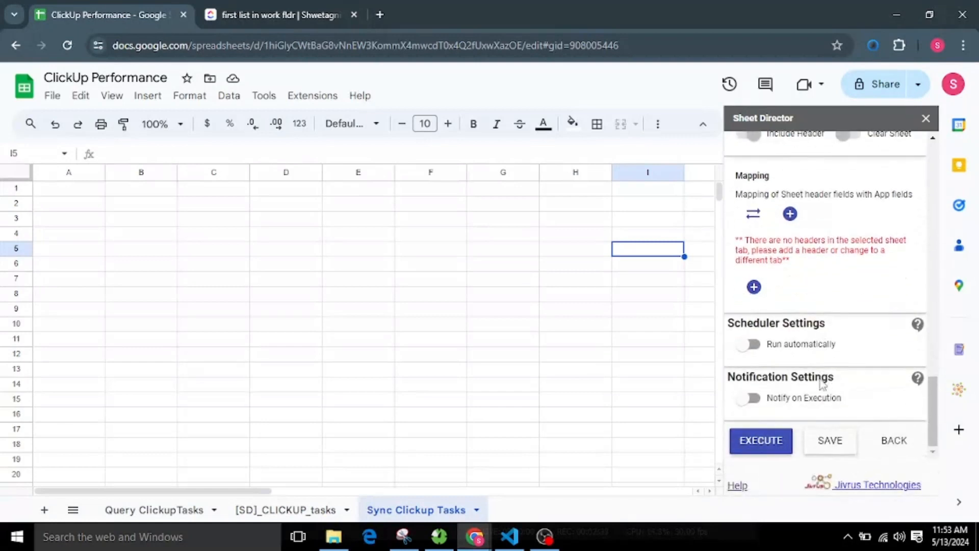
left_click(768, 440)
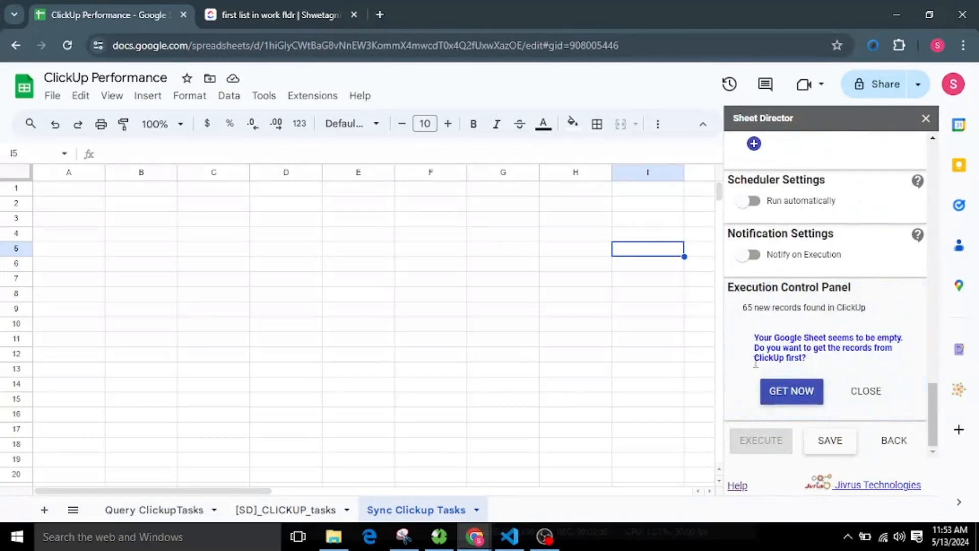
left_click_drag(749, 337, 841, 363)
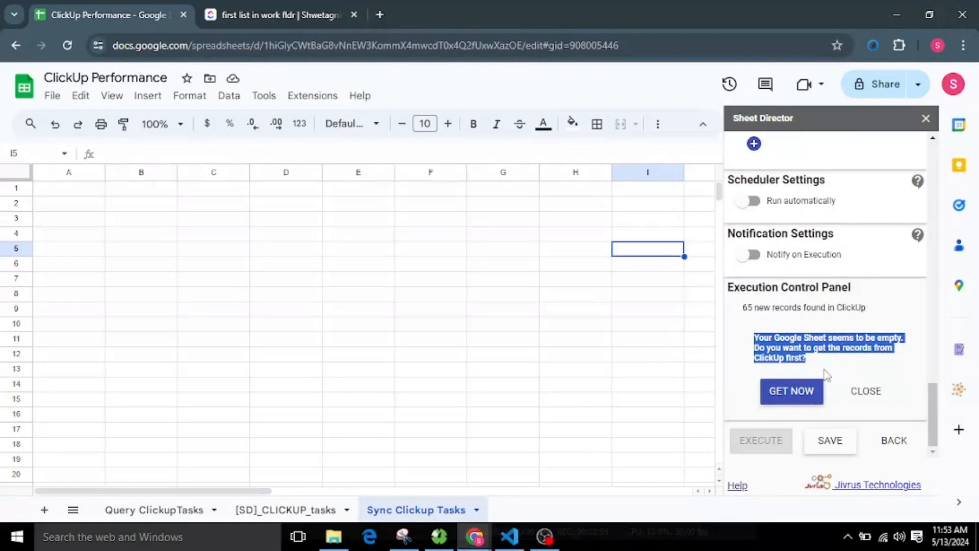
left_click(830, 368)
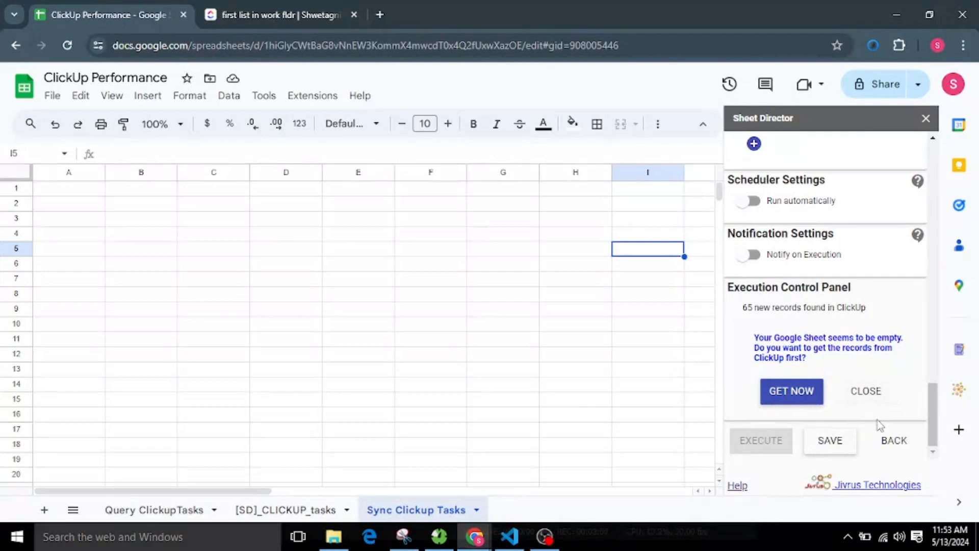
left_click(788, 399)
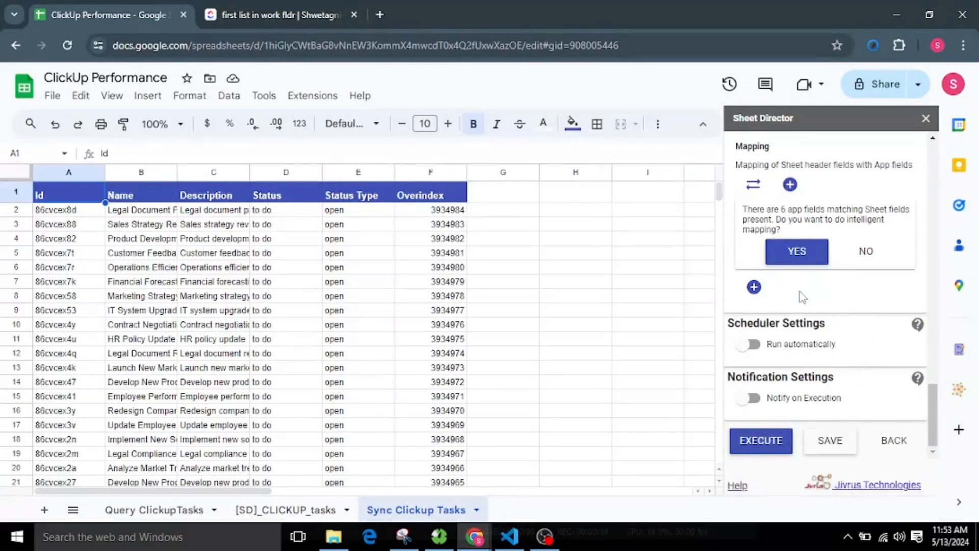
Accept intelligent mapping between the app fields and sheet headers, and review the mapped fields and the additional fields available
left_click(801, 252)
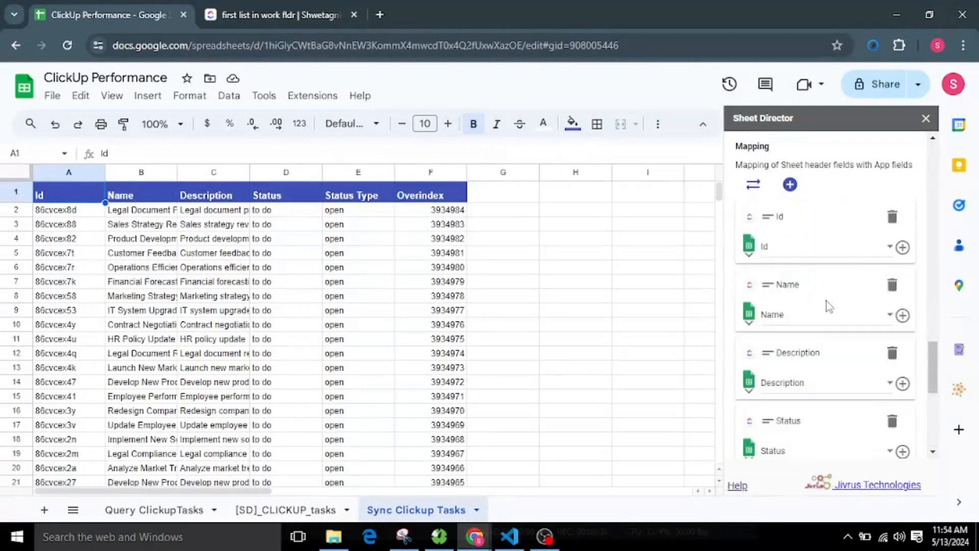
scroll(828, 306, "down", 3)
scroll(842, 377, "down", 3)
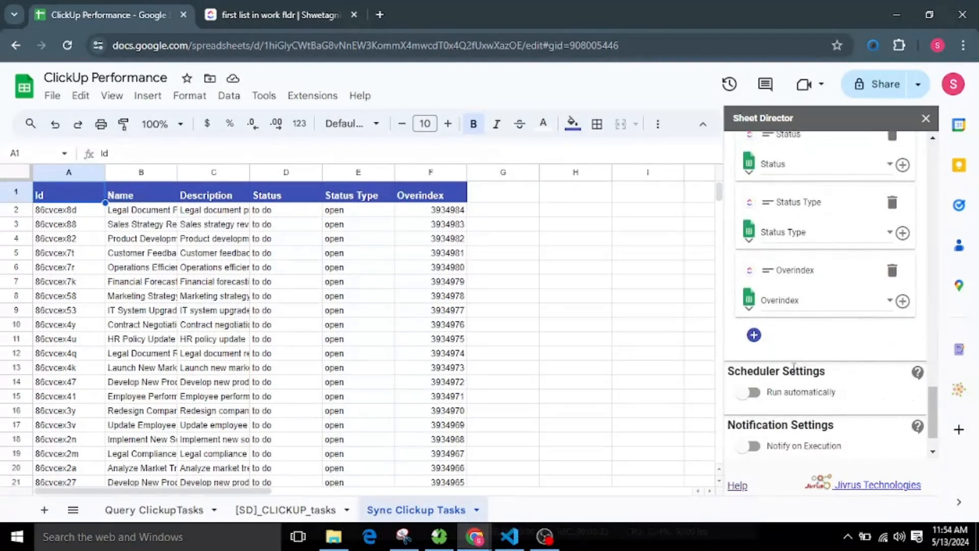
left_click(833, 306)
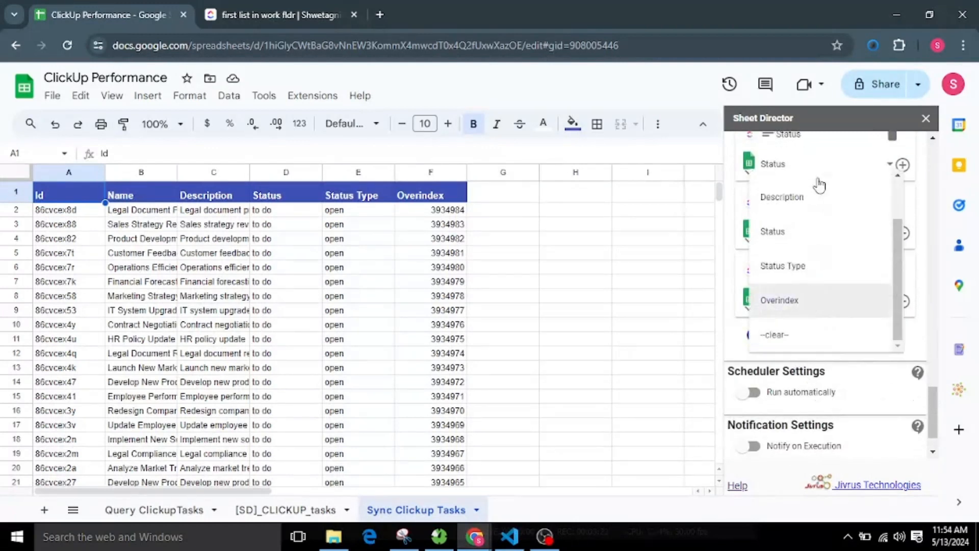
left_click(917, 339)
left_click(754, 335)
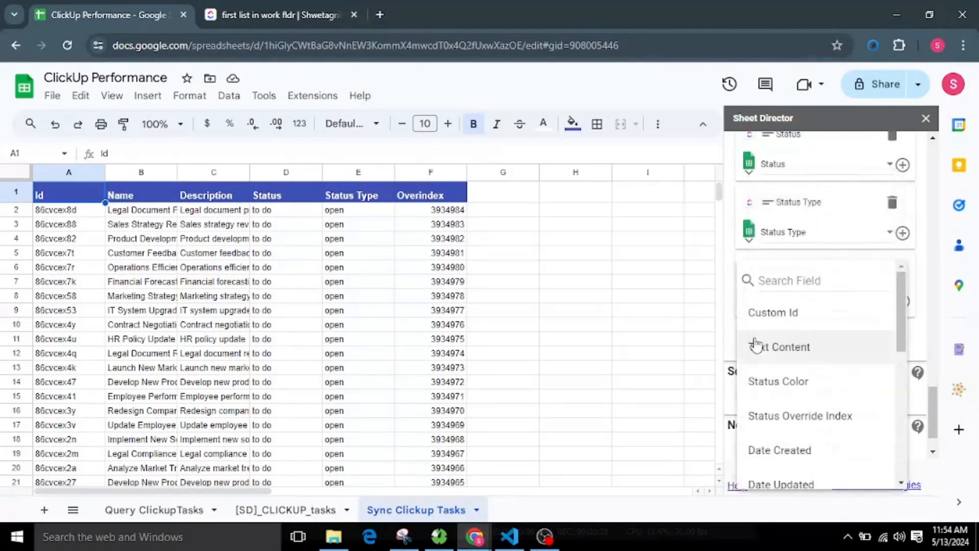
left_click(917, 338)
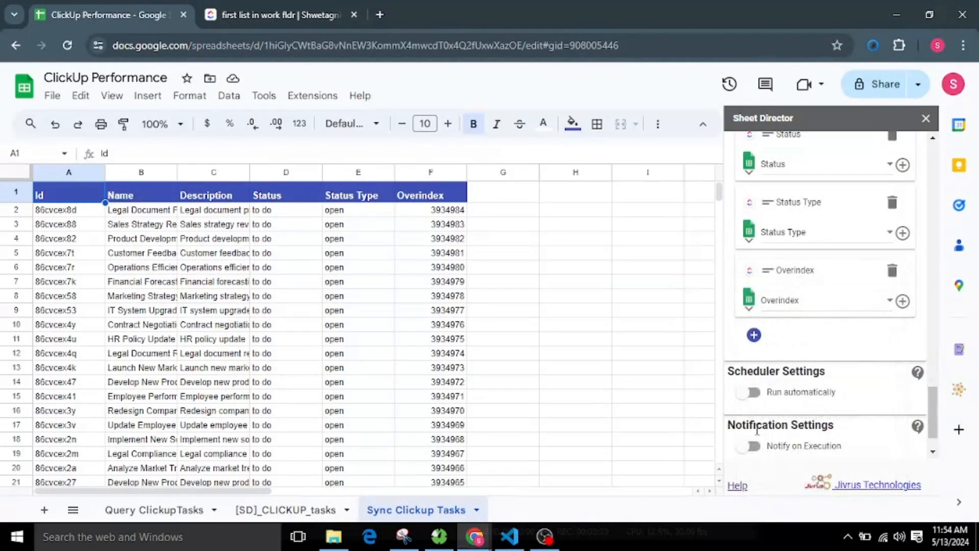
Create the [SD] Status and [SD] Result columns to hold the synchronization status and result
scroll(817, 334, "up", 10)
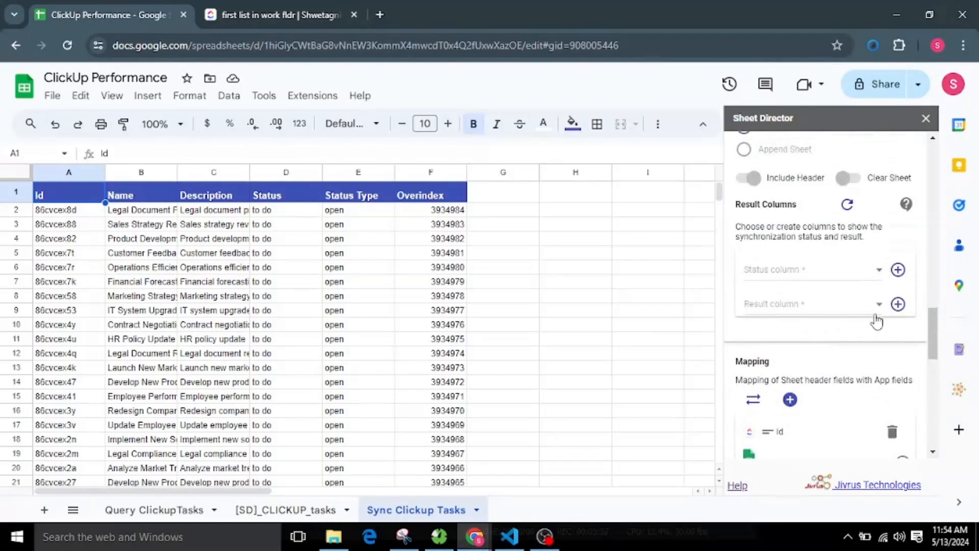
left_click(897, 272)
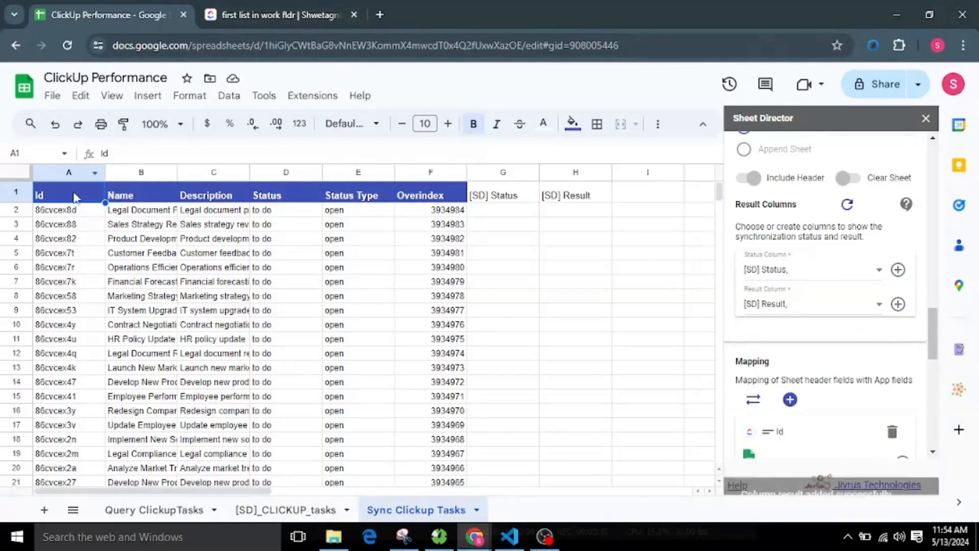
Change the first task in row 2 to the name "Home Construction Planning" and the description "Civil Work"
left_click(150, 211)
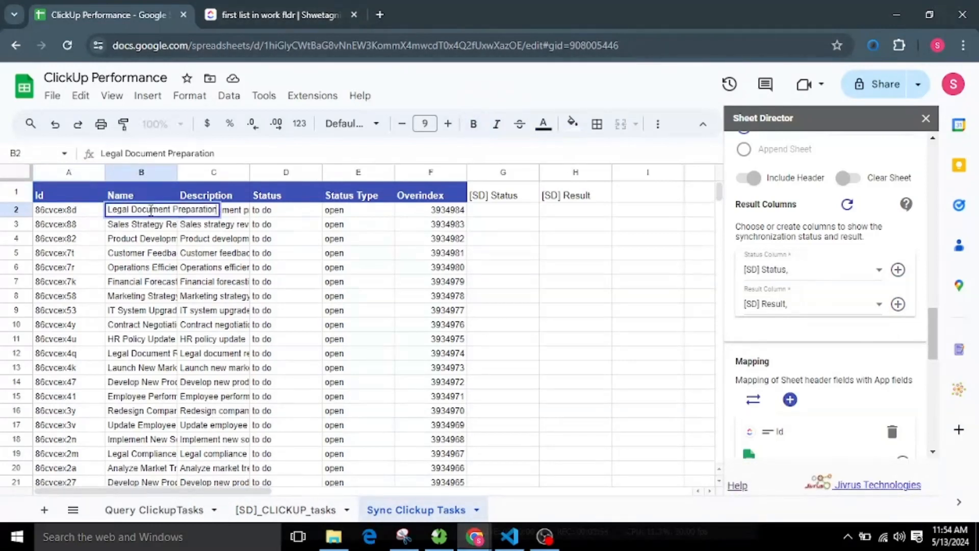
type("Home Construction Planning")
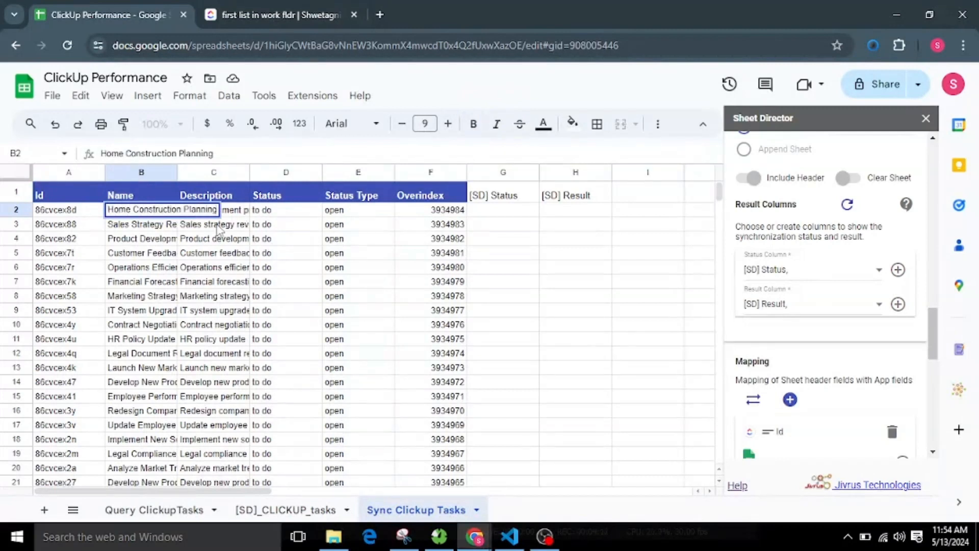
key("Tab")
type("Civil Work")
key("Return")
Change the task in row 3 to the name "Health Survey" and the description "Social Survey"
type("Health Survey")
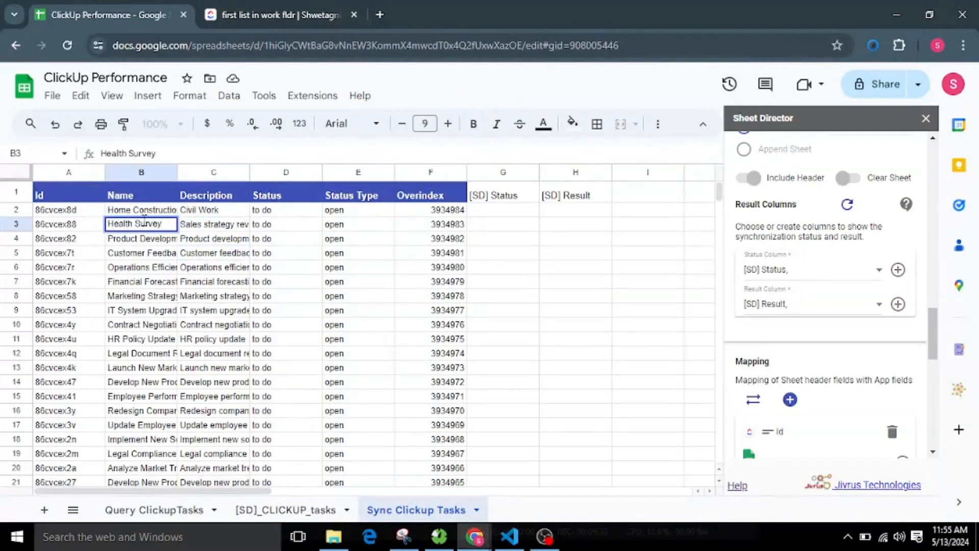
key("Tab")
type("Social Survey")
key("Return")
Change the task in row 4 to the name "School Visit and Health checkup for kids" and the description "Kids Welfare"
key("BackSpace")
type("School Visit and Health Checkup")
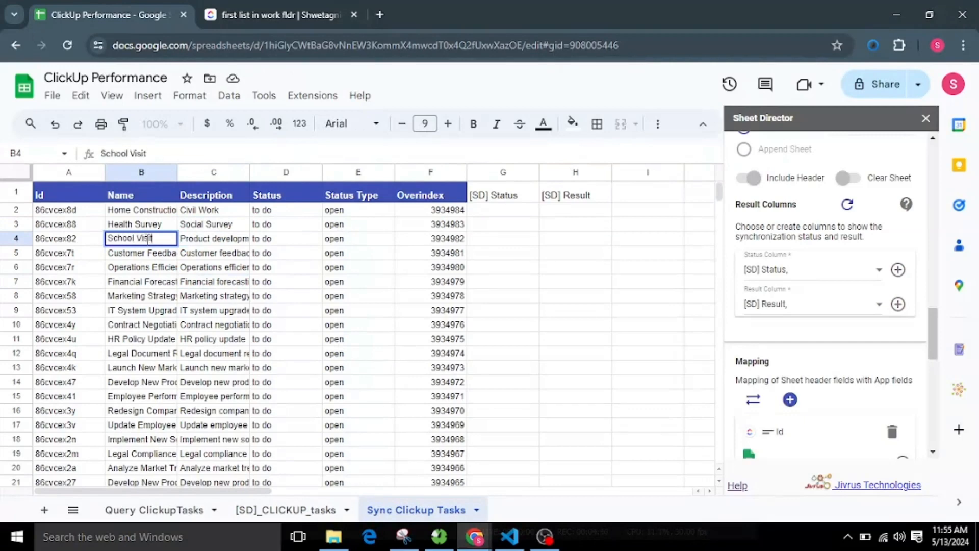
left_click(147, 268)
left_click(219, 238)
type("Kids Welfare")
left_click(389, 356)
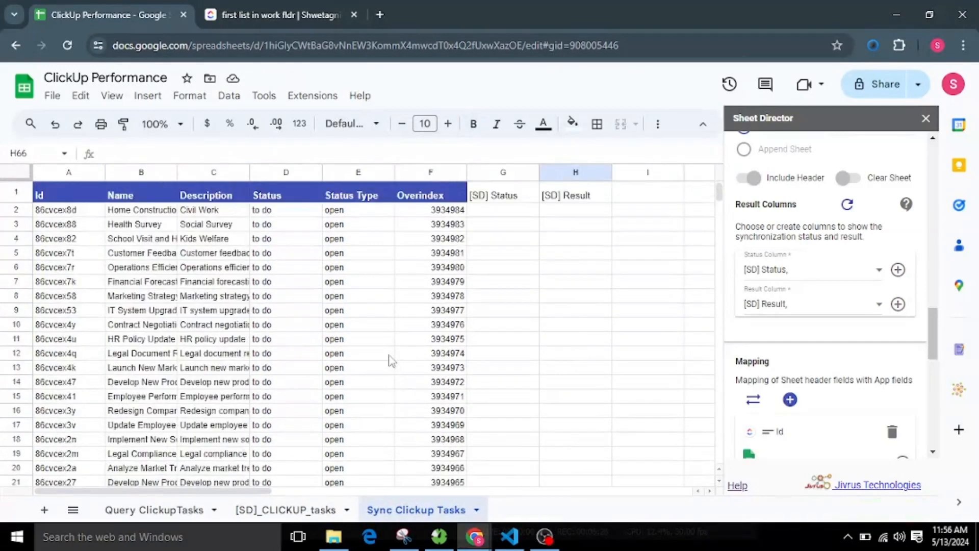
Resize the Name and Description columns (B and C) to fit their data
left_click_drag(121, 173, 192, 178)
right_click(161, 169)
left_click(229, 353)
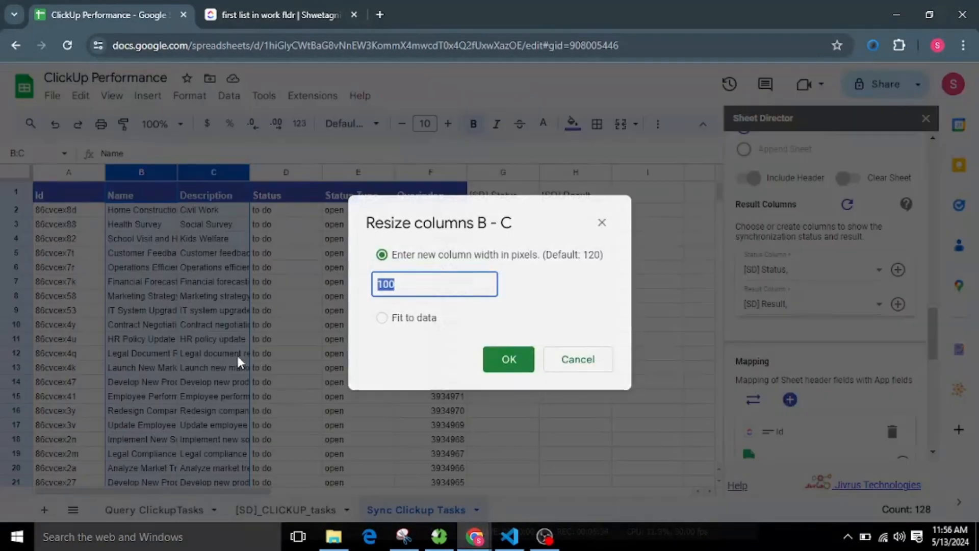
left_click(398, 317)
left_click(507, 357)
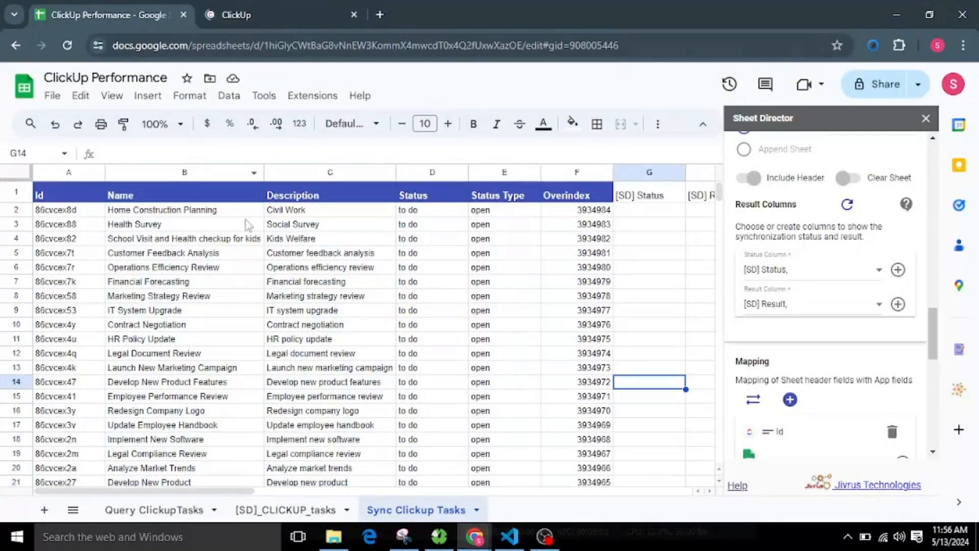
Switch to ClickUp and review the TO DO tasks of "first list in work fldr" down to the end of the list
key("ctrl+Tab")
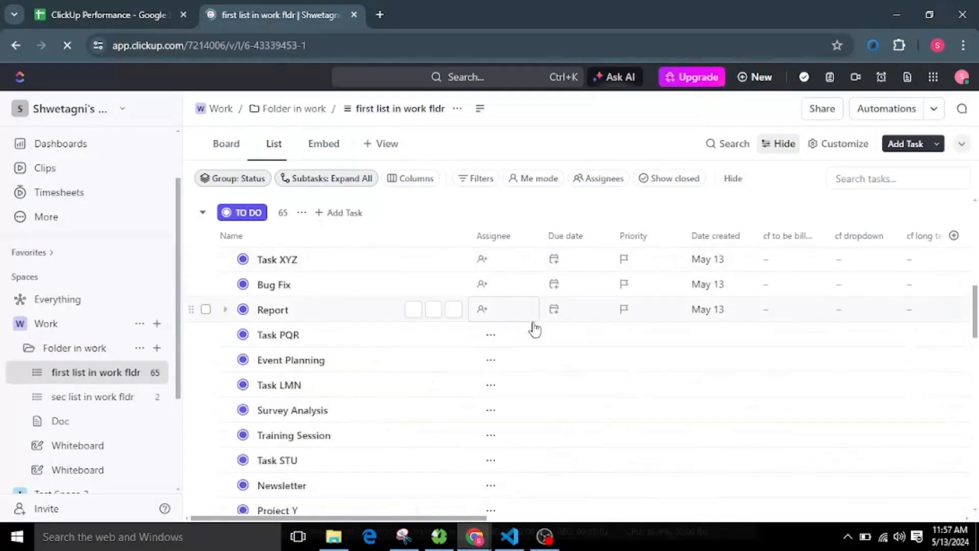
scroll(534, 329, "down", 10)
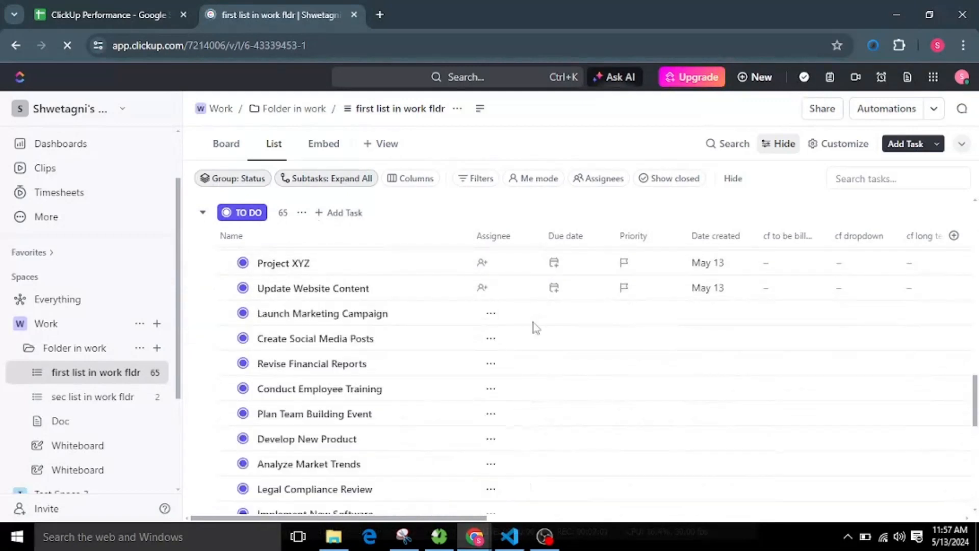
scroll(534, 329, "down", 5)
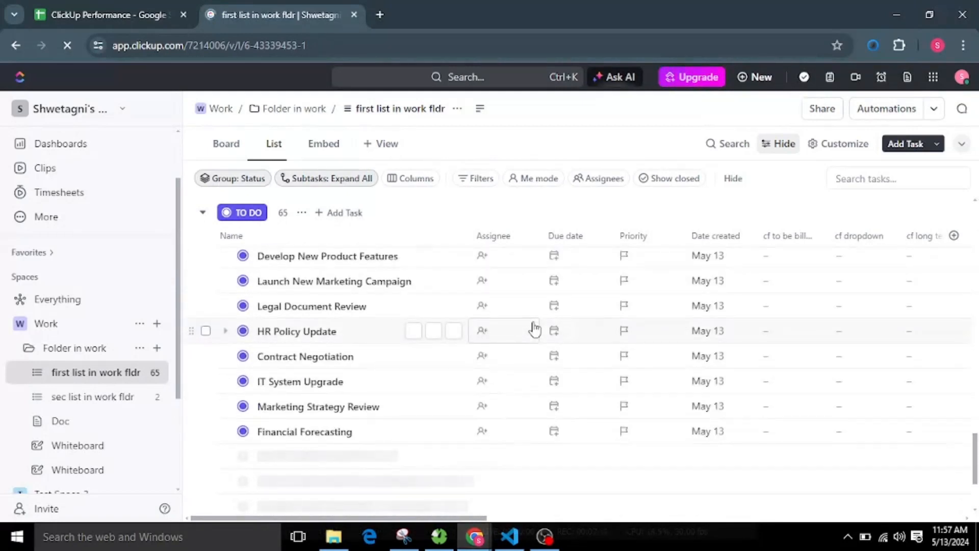
scroll(534, 329, "down", 3)
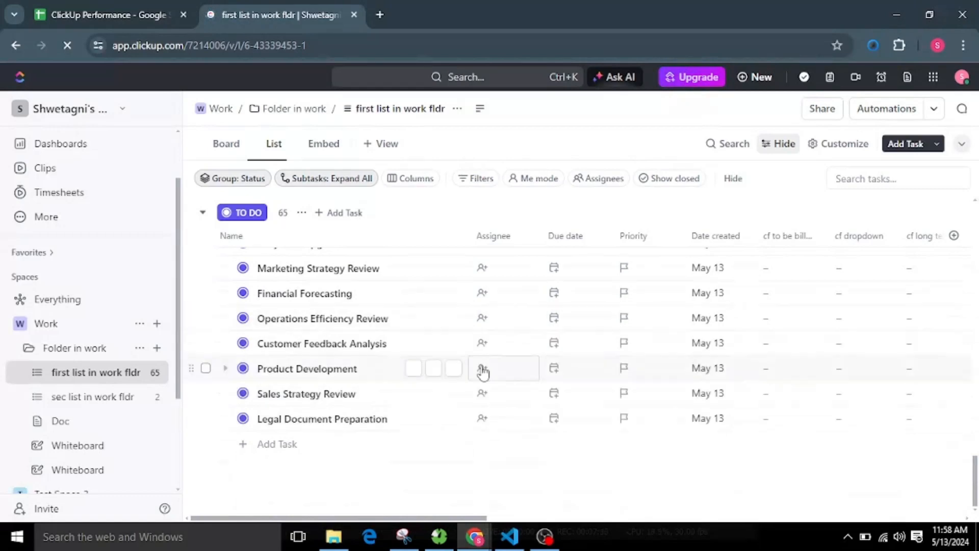
Open the last TO DO task, "Legal Document Preparation", and review its name and details
left_click(323, 422)
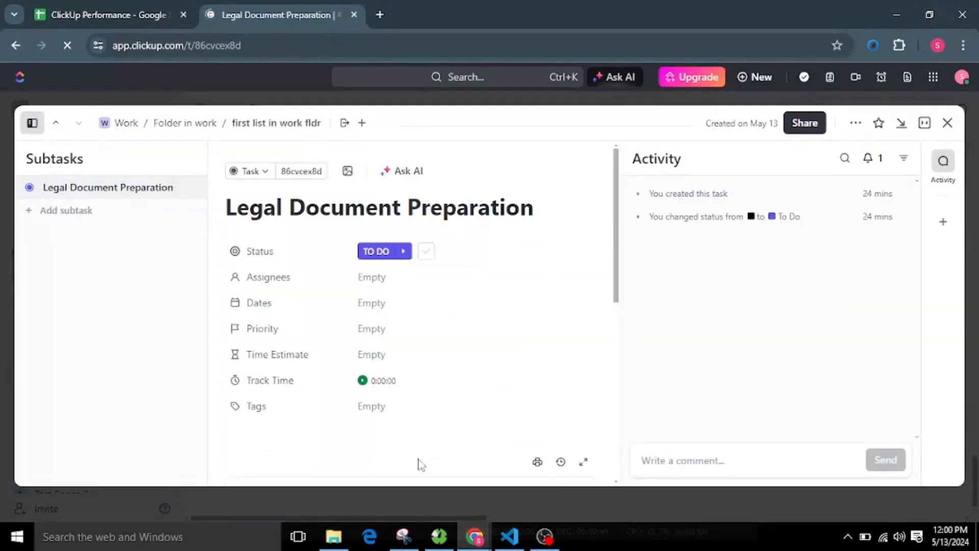
scroll(460, 408, "down", 4)
scroll(415, 339, "up", 4)
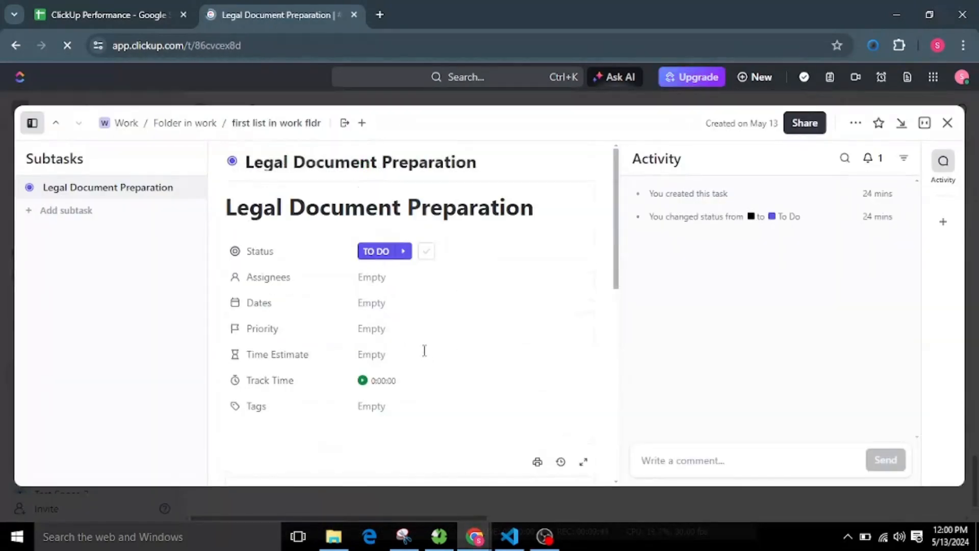
Switch back to the ClickUp Performance spreadsheet and execute the configured Sheet Director synchronization
left_click(122, 7)
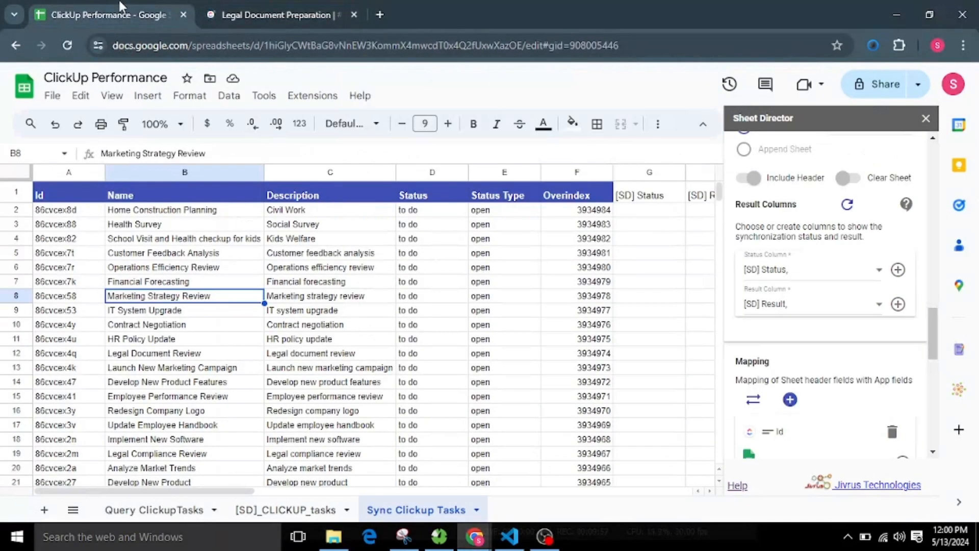
scroll(295, 497, "right", 3)
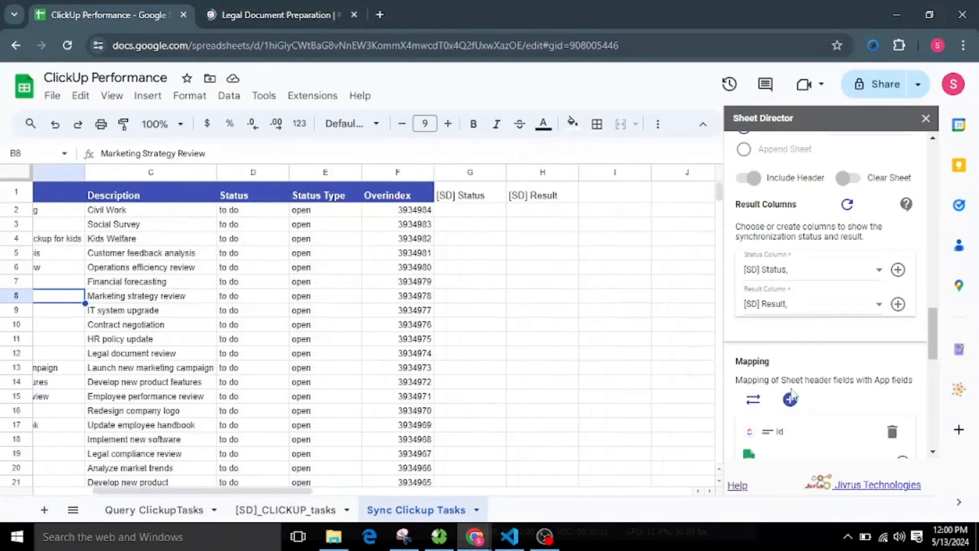
scroll(815, 367, "down", 10)
left_click(773, 448)
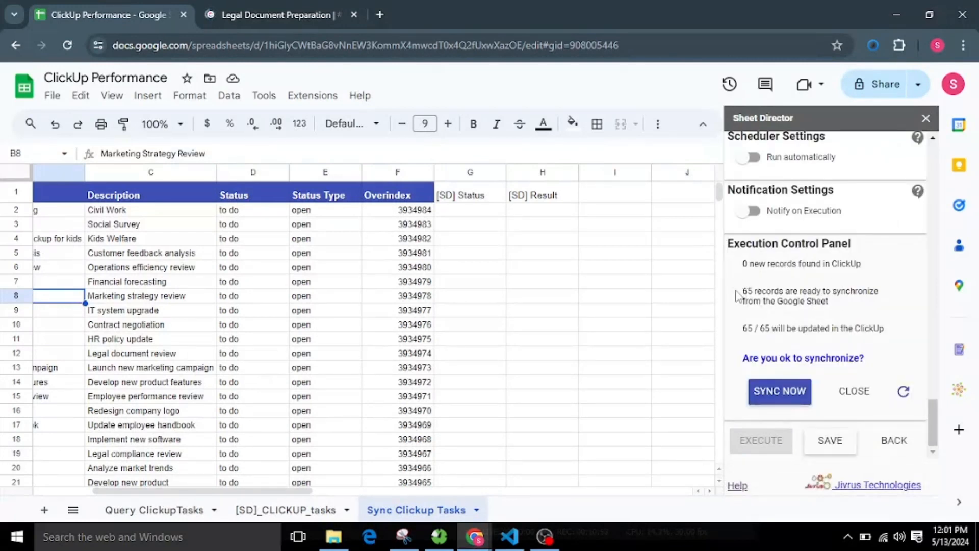
Read the Execution Control Panel's summary of records to synchronize, including the confirmation question
left_click_drag(738, 295, 867, 304)
left_click(857, 318)
left_click_drag(745, 330, 902, 332)
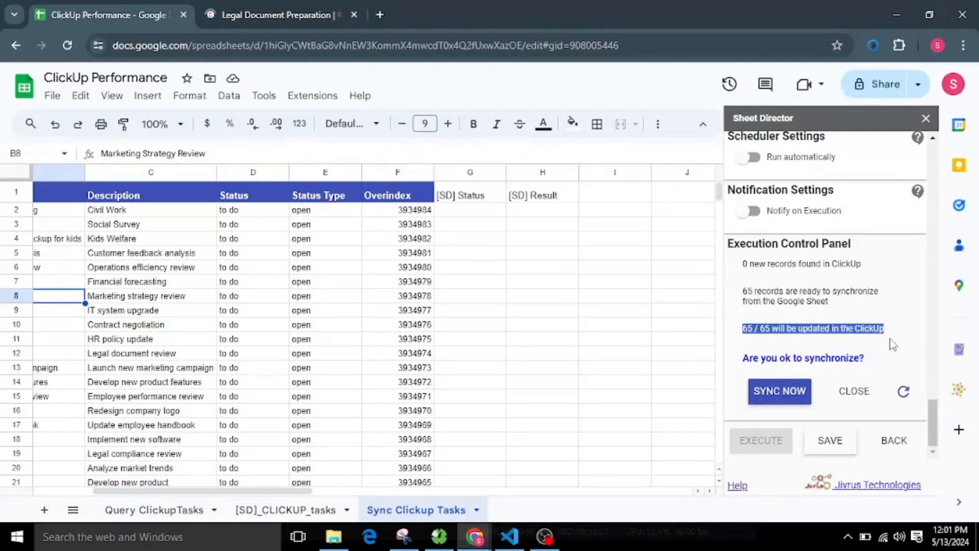
left_click(889, 339)
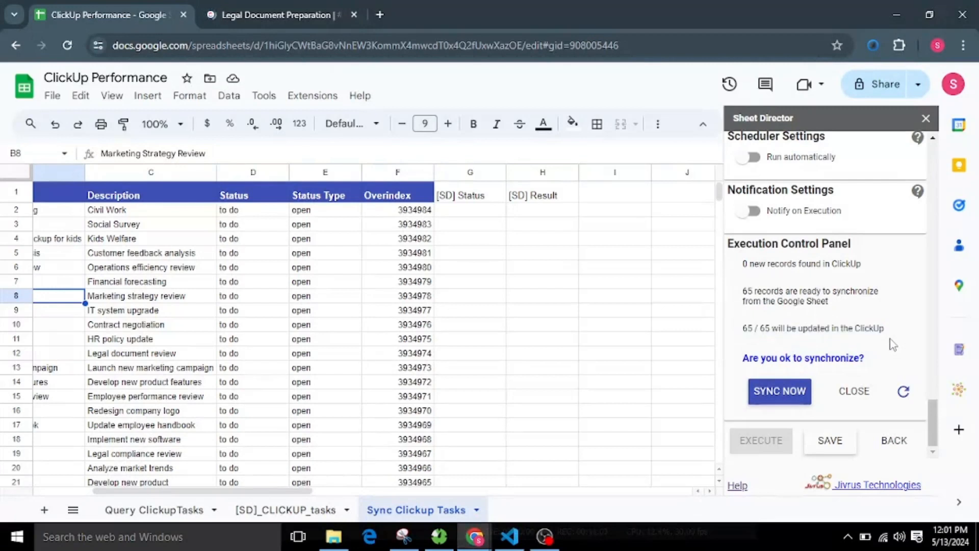
left_click_drag(739, 365, 887, 362)
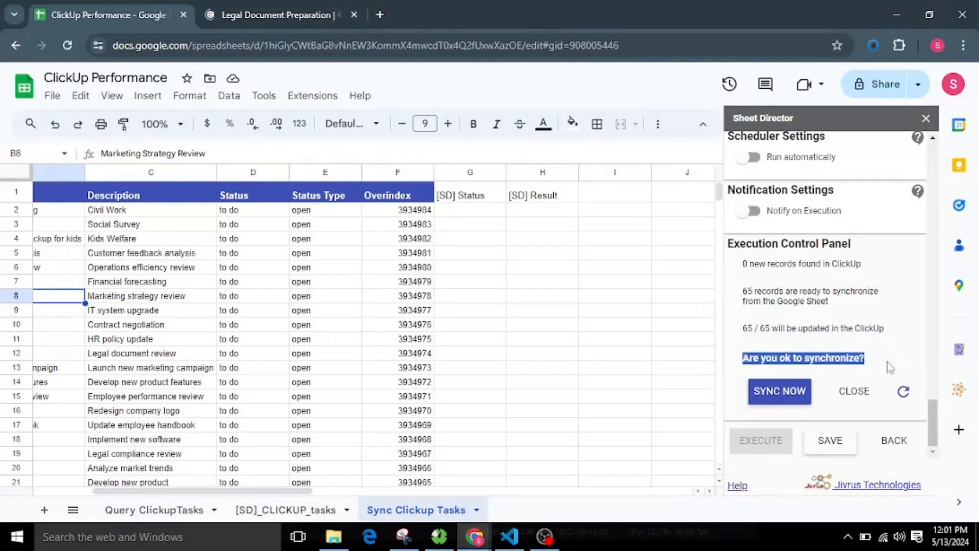
left_click(891, 349)
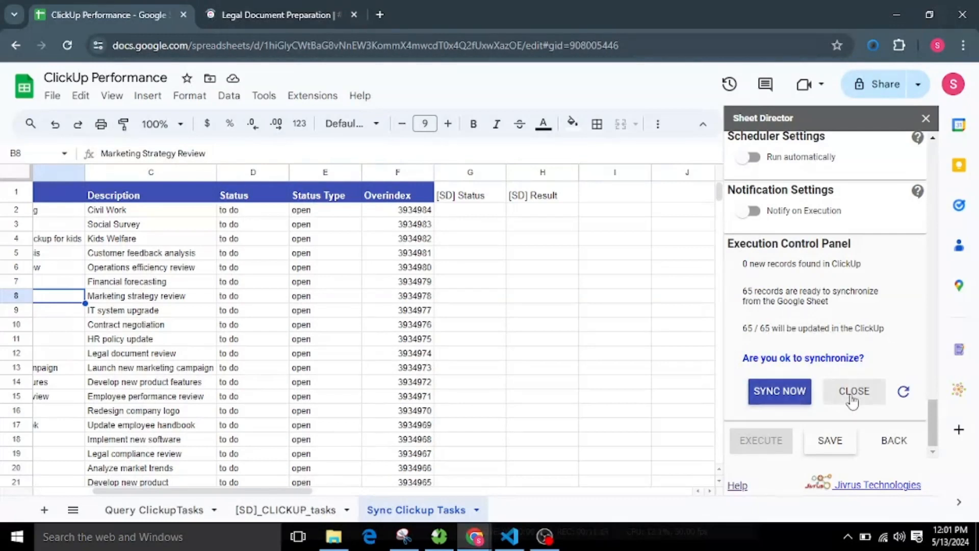
Confirm the synchronization of the sheet's tasks to ClickUp and check the [SD] Status value in row 5
left_click(776, 400)
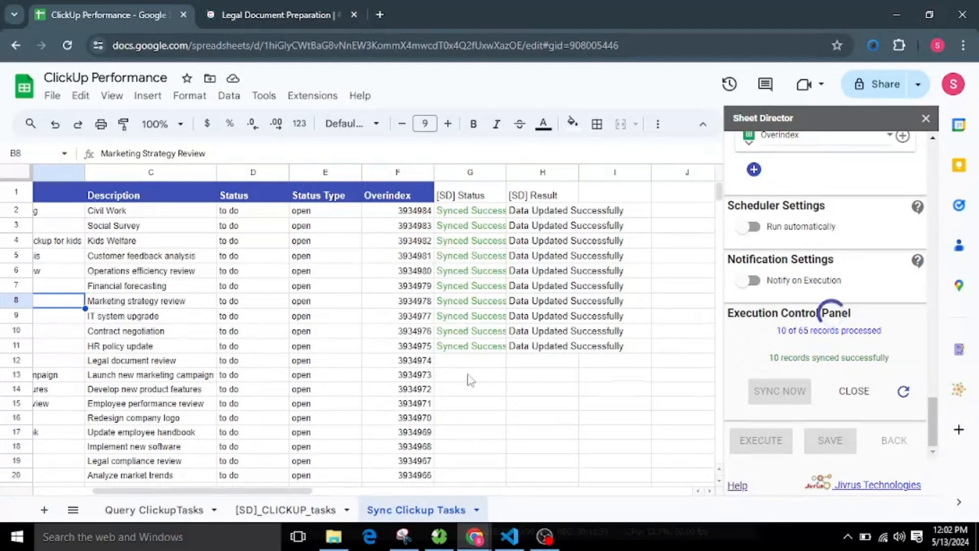
left_click_drag(295, 490, 271, 505)
left_click(544, 257)
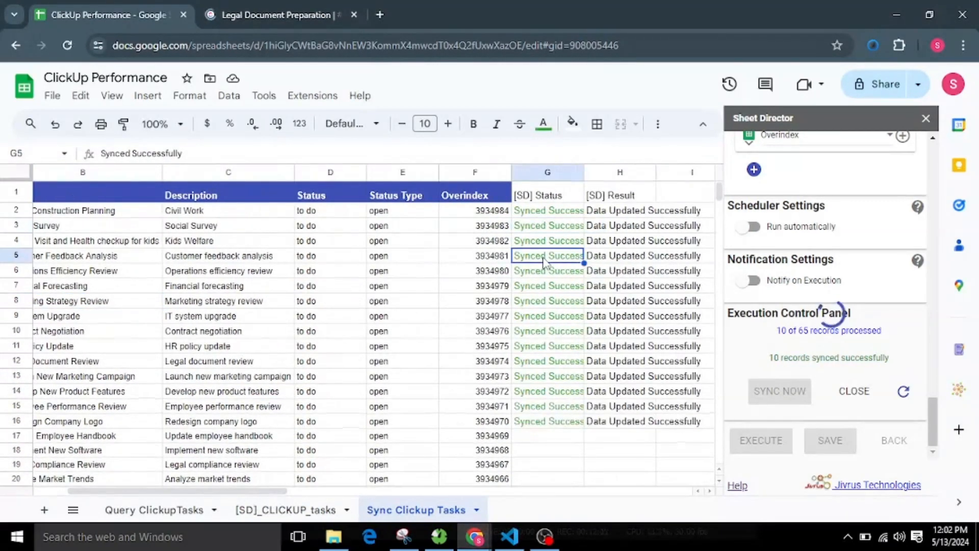
Switch to ClickUp, reload the open task and check its updated name and description
left_click(264, 1)
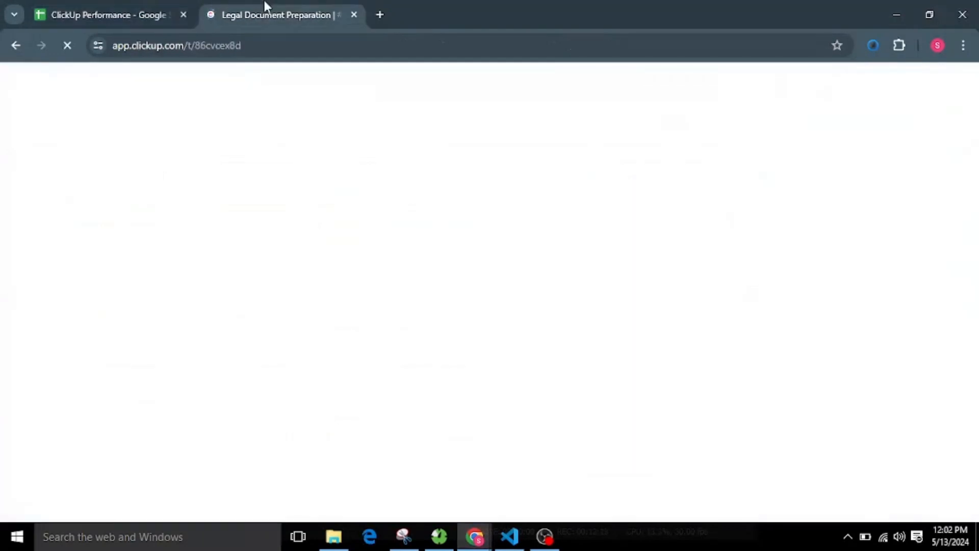
left_click(67, 45)
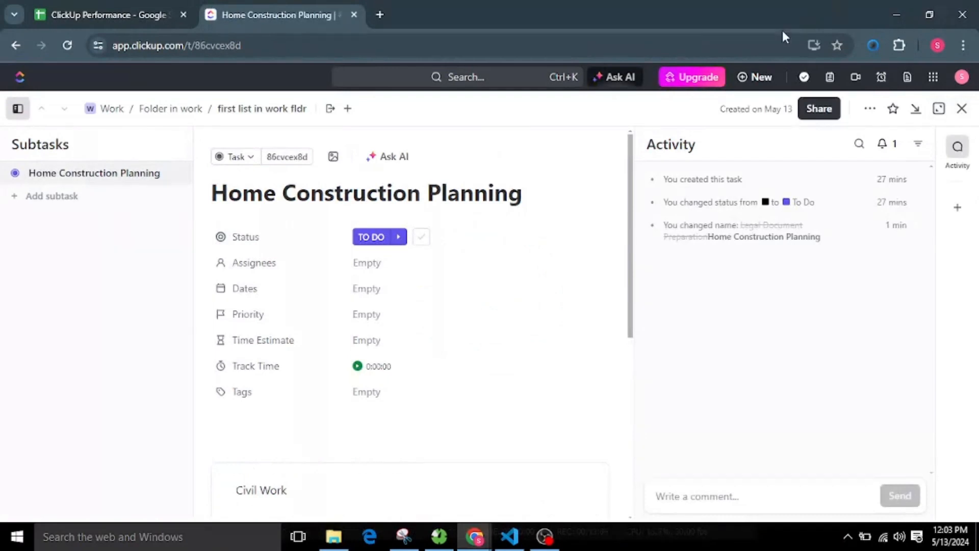
left_click_drag(213, 189, 626, 215)
left_click(589, 216)
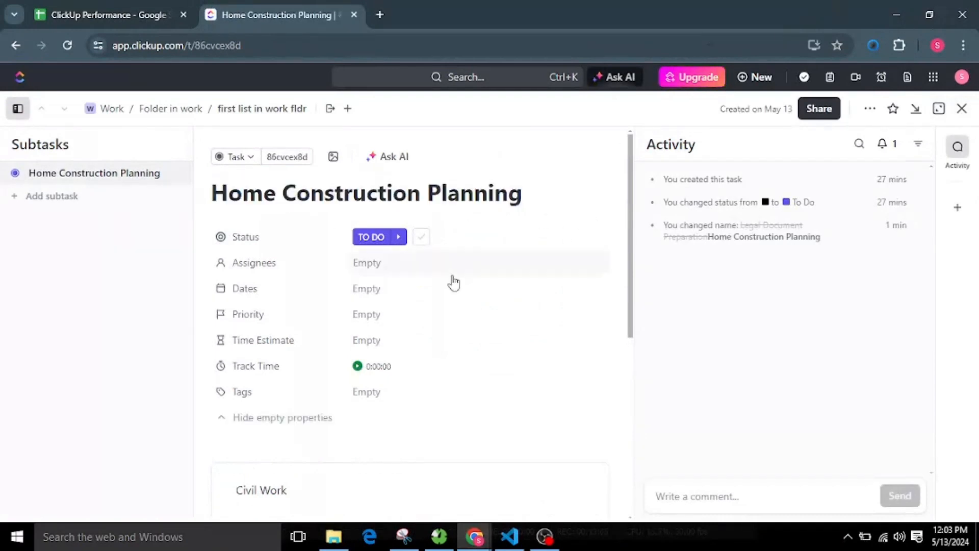
scroll(448, 282, "down", 4)
left_click_drag(309, 272, 236, 292)
left_click(333, 219)
scroll(323, 269, "up", 4)
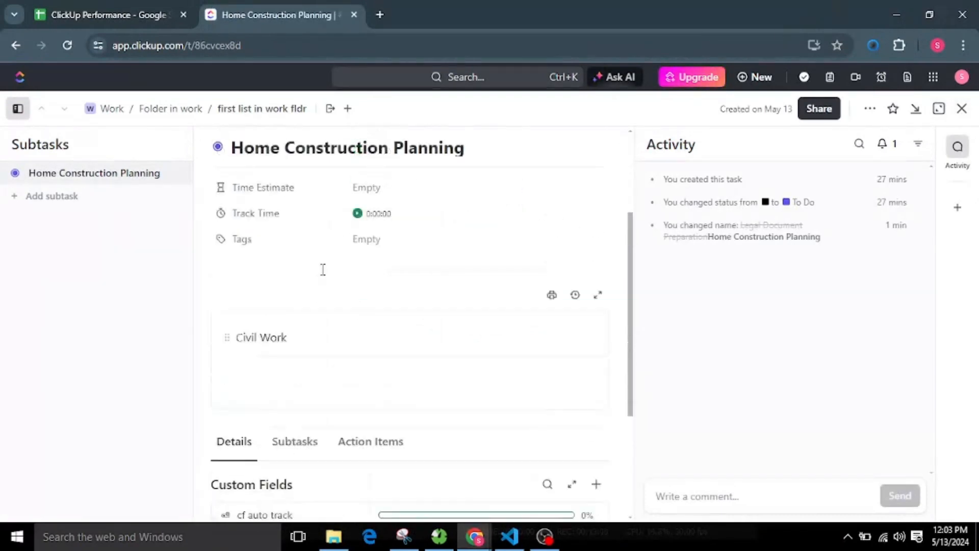
Return to the spreadsheet and review the [SD] Status and [SD] Result columns down to the last task row
left_click(104, 9)
scroll(590, 320, "down", 3)
scroll(587, 313, "up", 6)
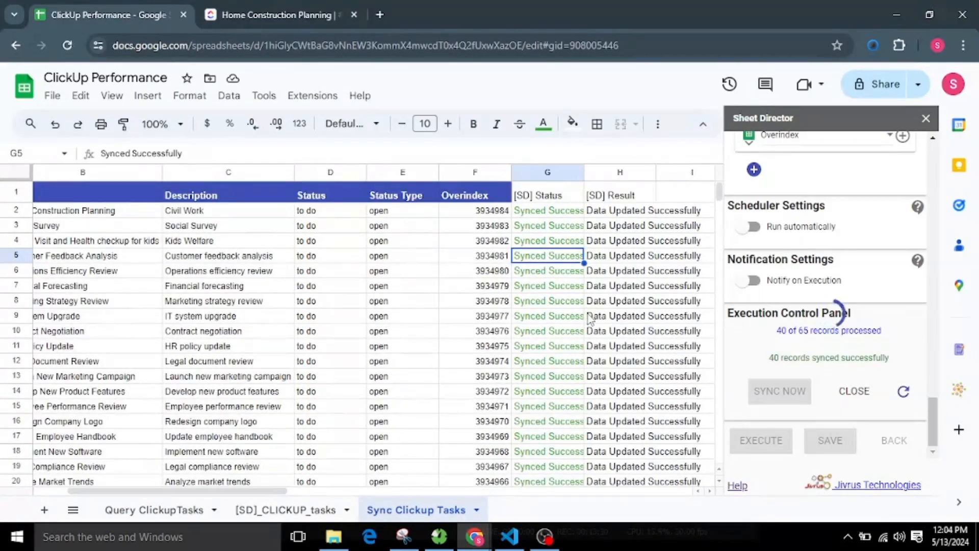
left_click_drag(195, 491, 159, 493)
scroll(509, 385, "down", 15)
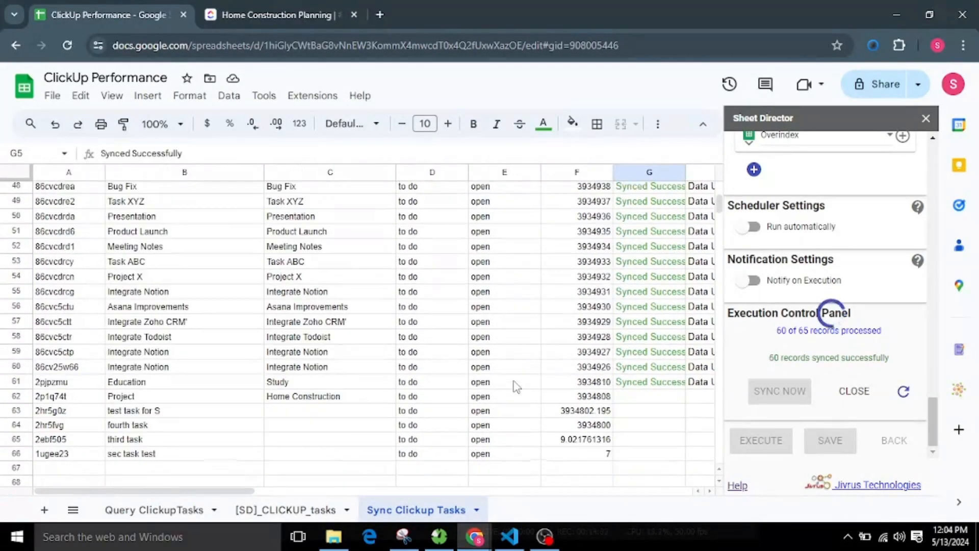
scroll(488, 366, "up", 10)
left_click_drag(223, 492, 178, 490)
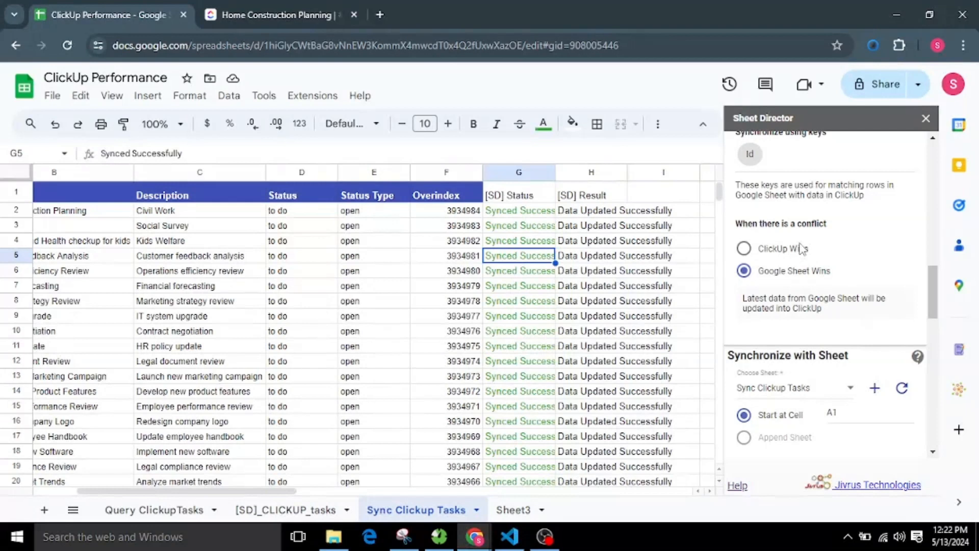
Set the conflict rule to ClickUp Wins and read its explanation
left_click(798, 249)
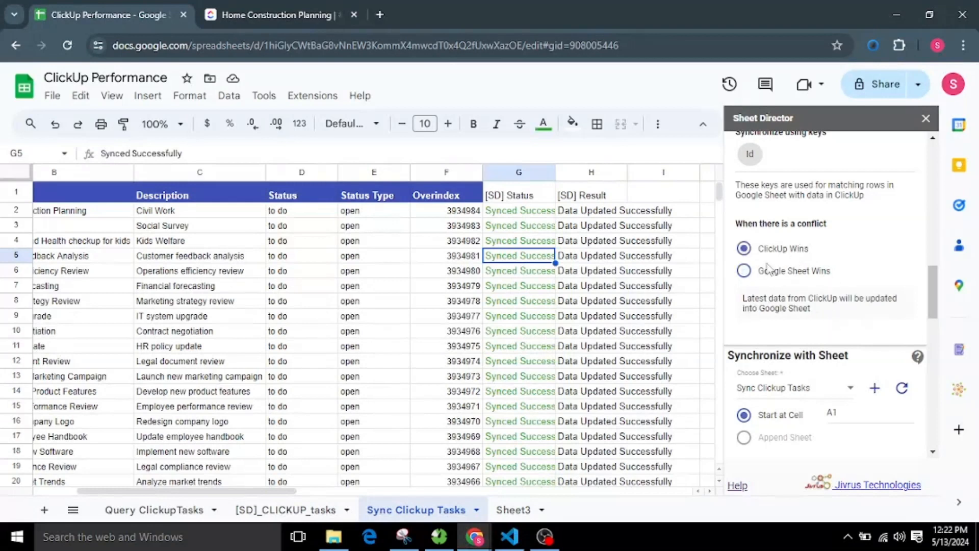
left_click_drag(740, 302, 840, 315)
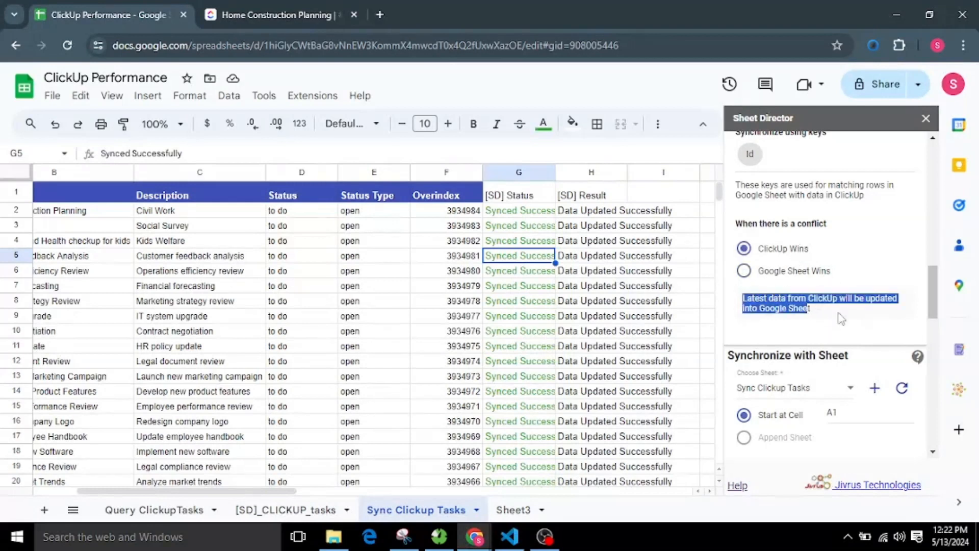
left_click(838, 325)
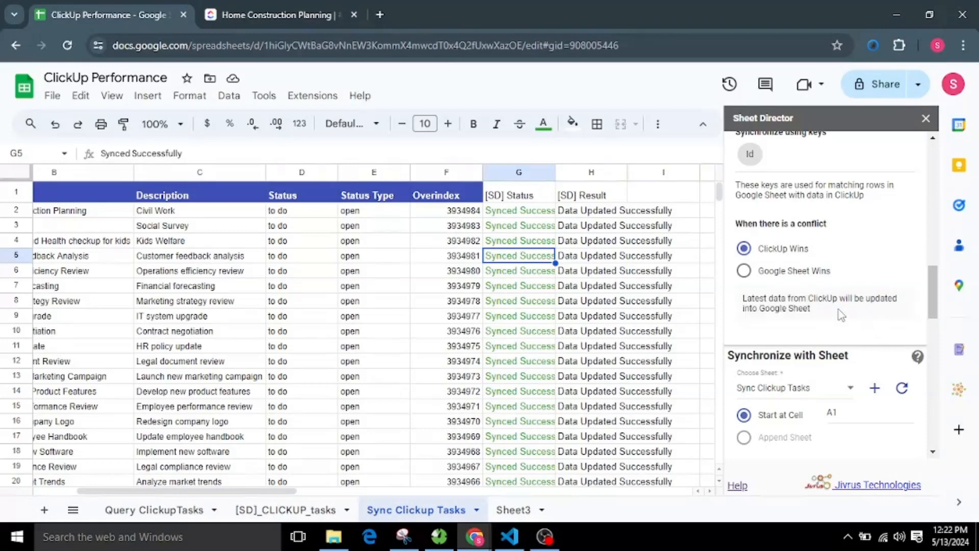
Clear the [SD] Status and [SD] Result values in the range G2:H69
scroll(841, 315, "down", 3)
left_click_drag(548, 216, 592, 465)
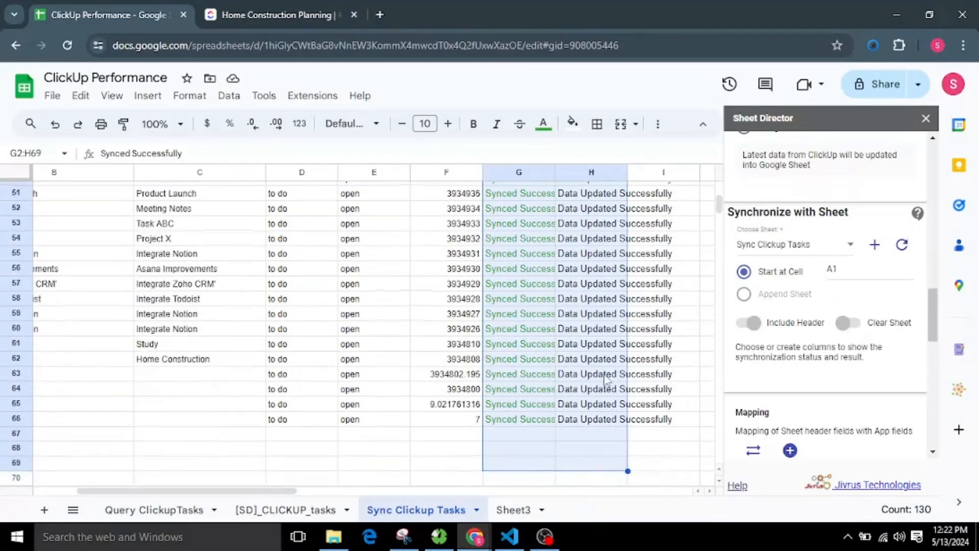
key("Delete")
left_click(606, 387)
scroll(605, 377, "up", 15)
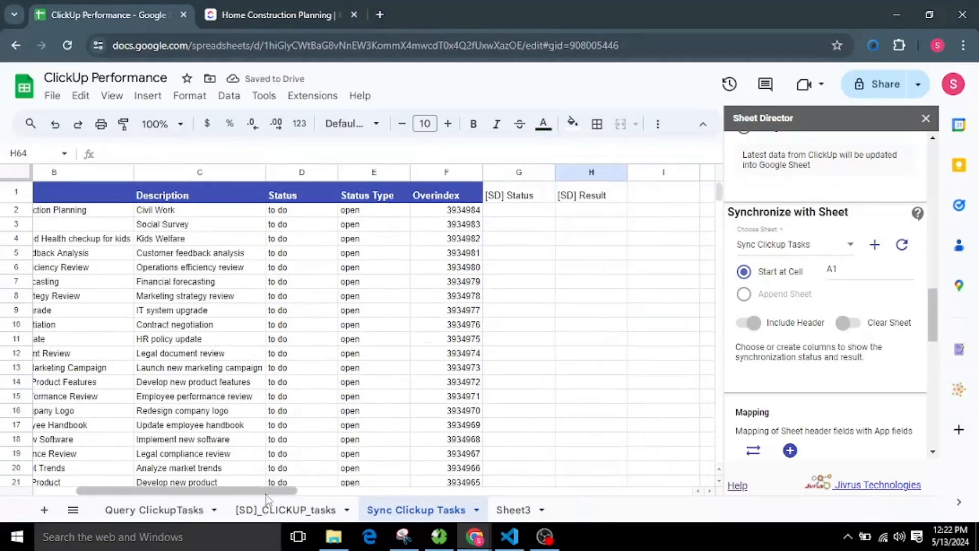
Change the task in row 2 to the name "Design works" and the description "Crafts"
left_click_drag(265, 490, 217, 507)
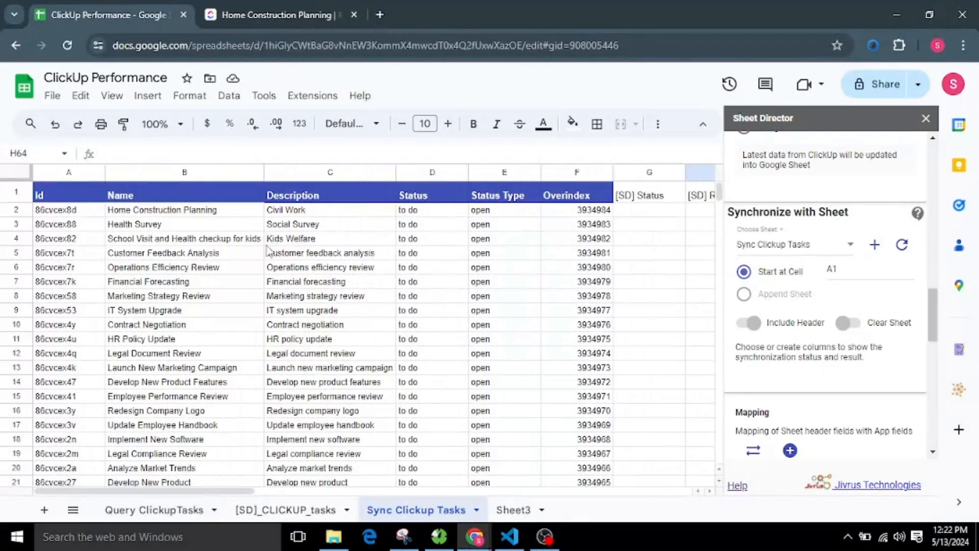
left_click(221, 212)
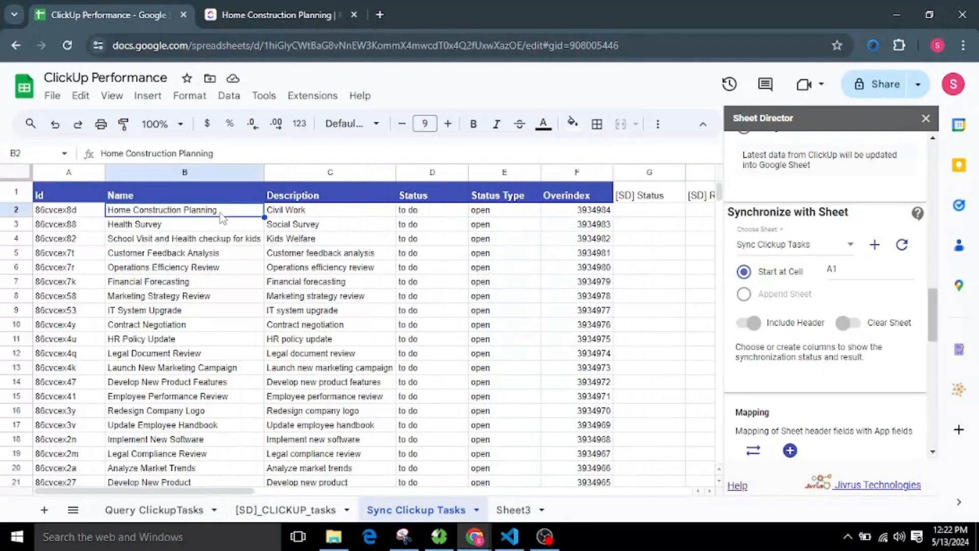
type("Design works")
left_click(332, 195)
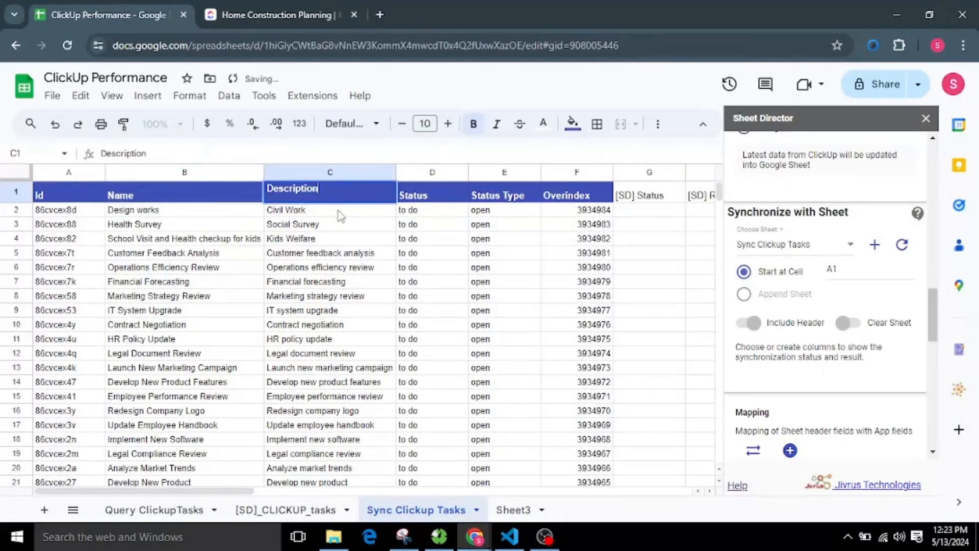
left_click(339, 210)
type("Crafy")
key("BackSpace")
type("ts")
left_click(346, 284)
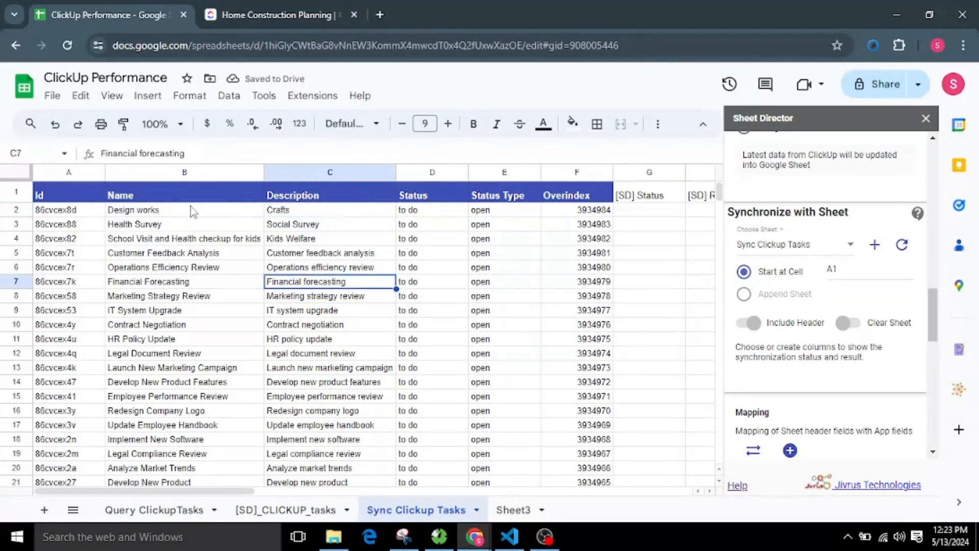
left_click(221, 219)
left_click(305, 212)
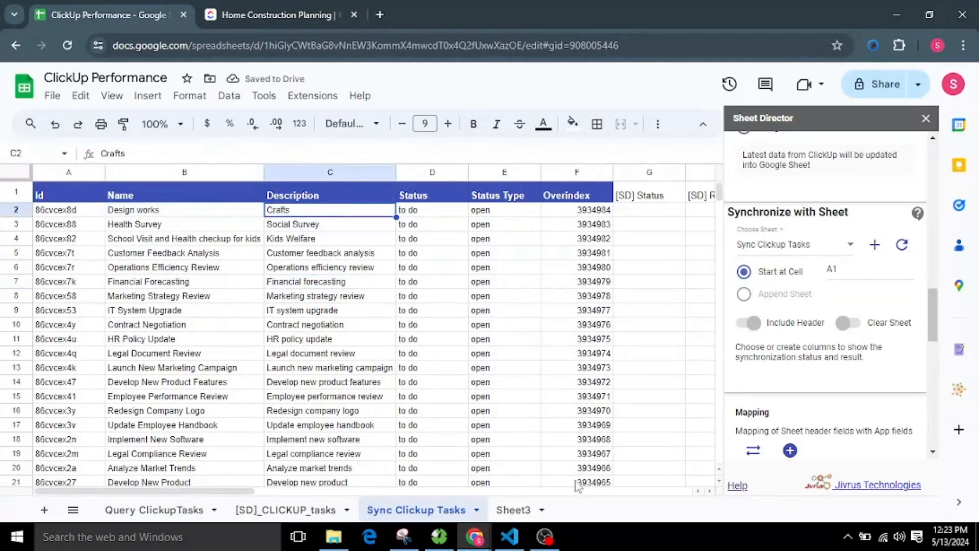
Execute and confirm the synchronization that updates the sheet from ClickUp, and check the task name in row 2
left_click_drag(232, 494, 253, 493)
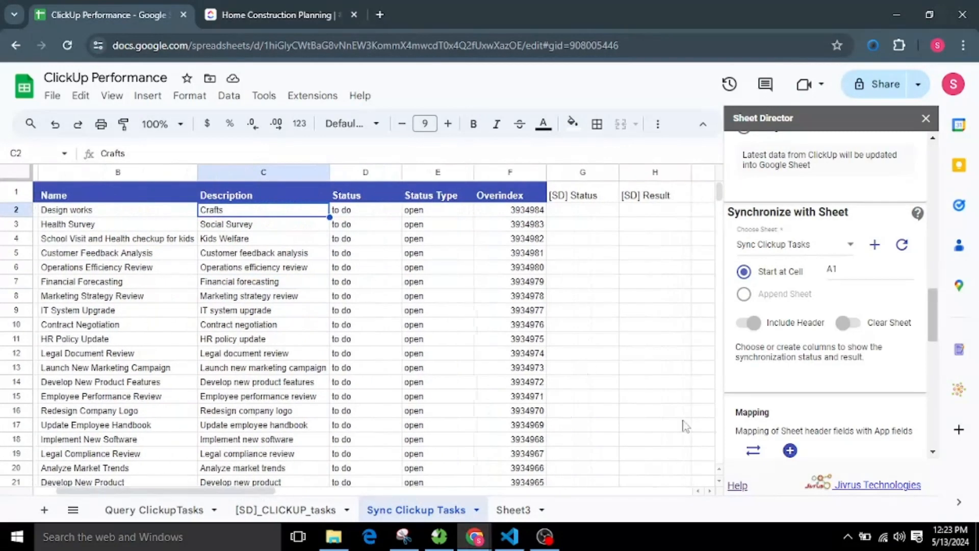
scroll(820, 382, "down", 10)
scroll(820, 382, "up", 8)
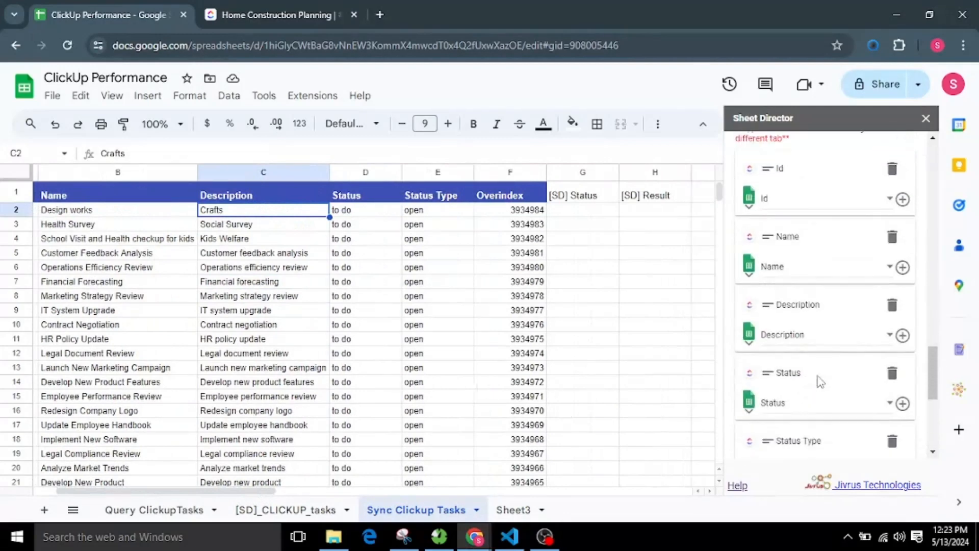
scroll(820, 381, "up", 2)
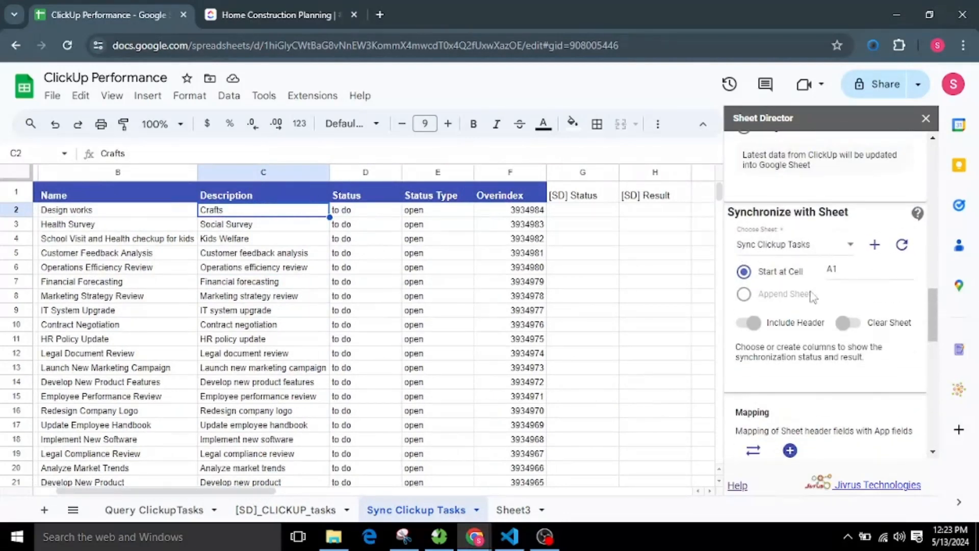
left_click(852, 267)
scroll(848, 394, "down", 10)
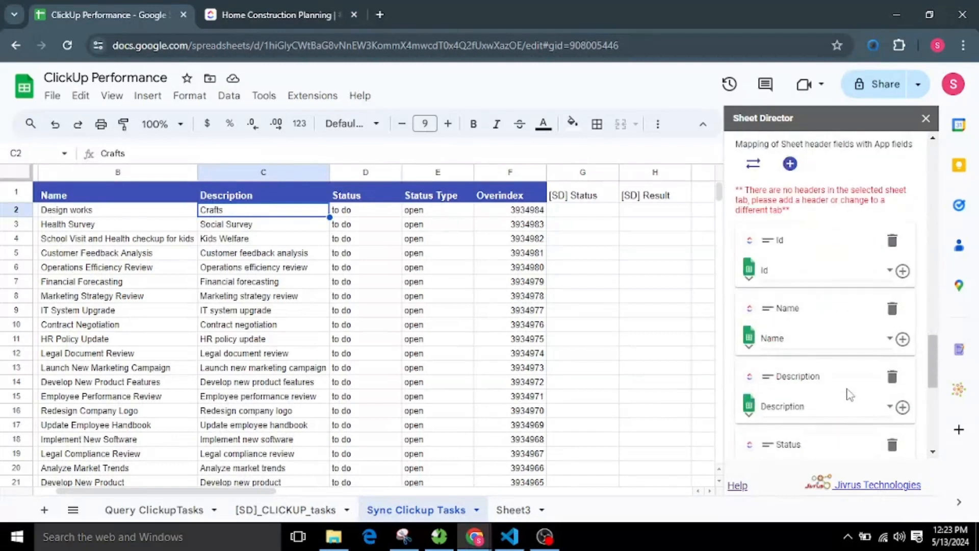
left_click(768, 451)
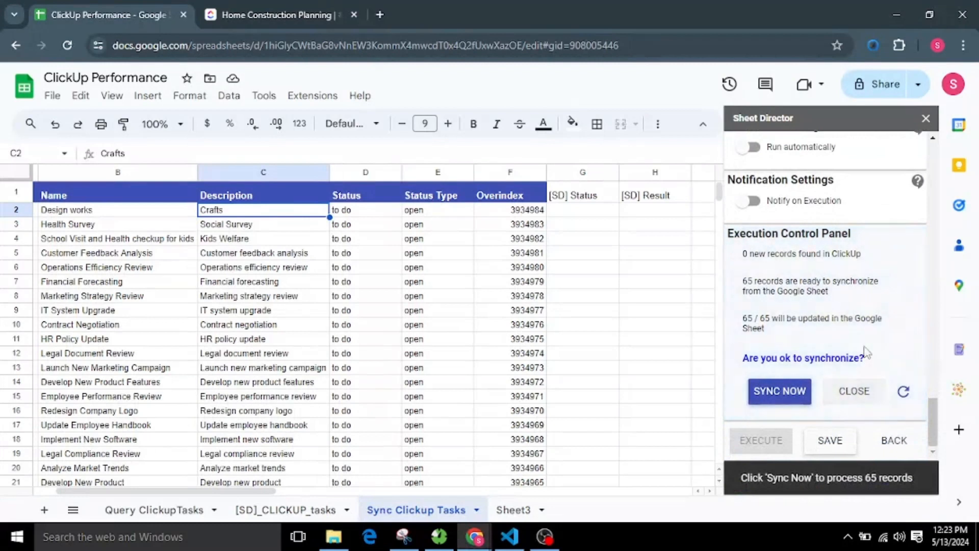
left_click(775, 402)
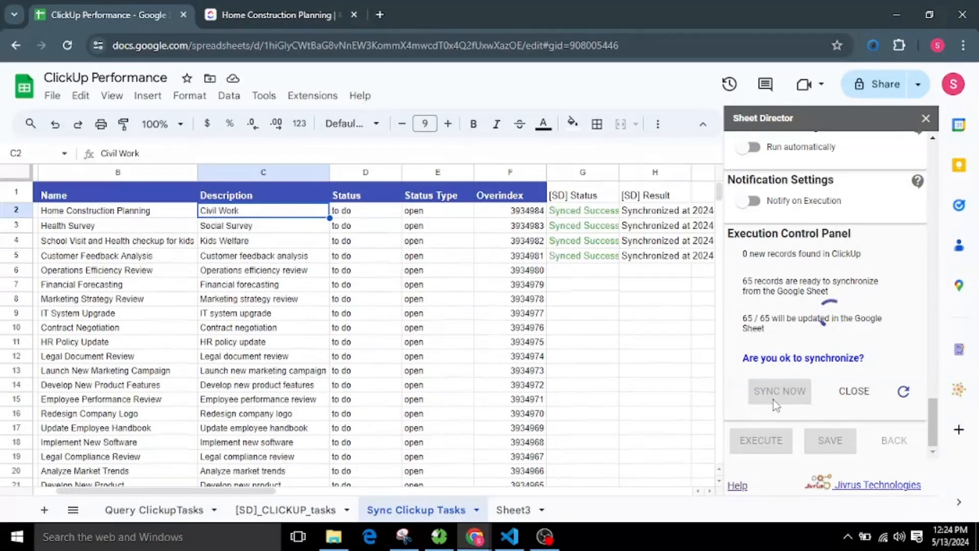
left_click(144, 213)
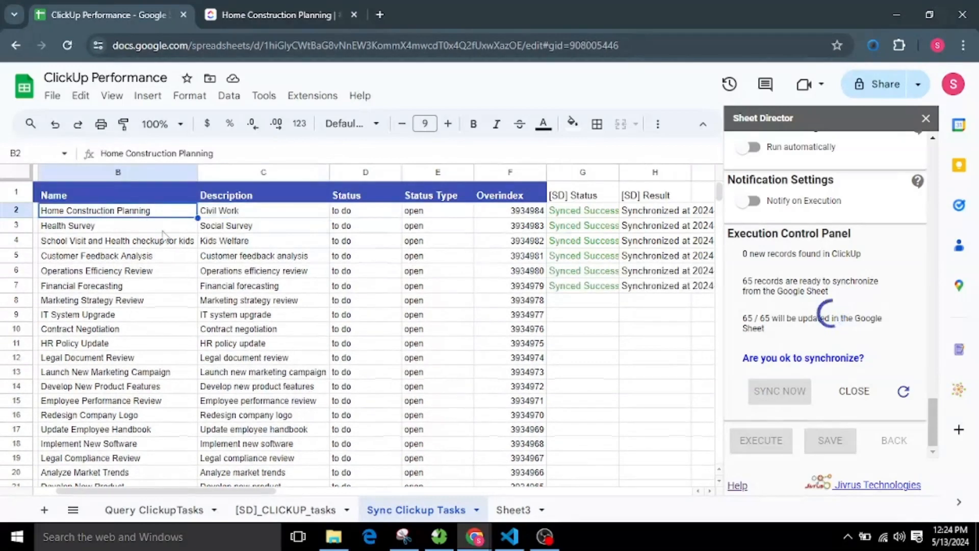
Check the description of the task in row 2 and close the finished synchronization's execution results
left_click(257, 214)
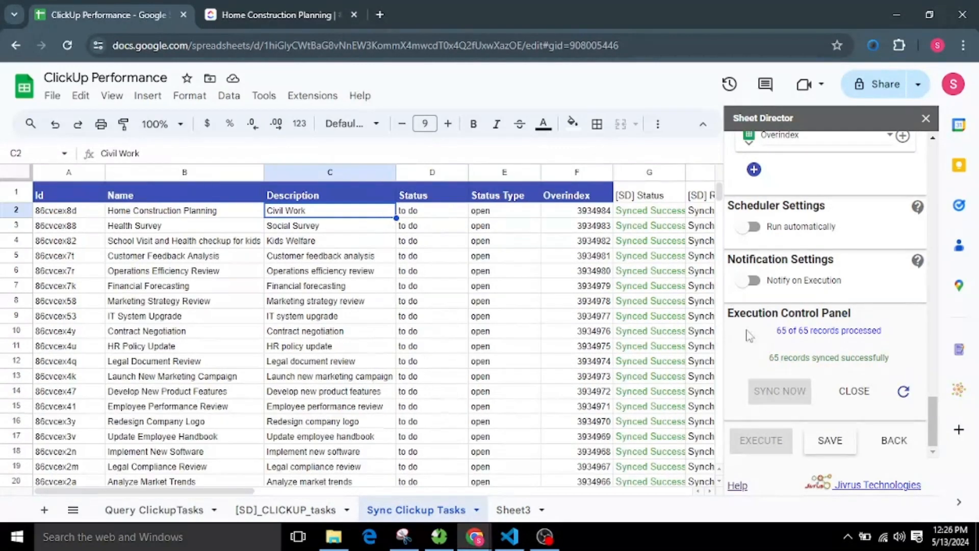
left_click(854, 391)
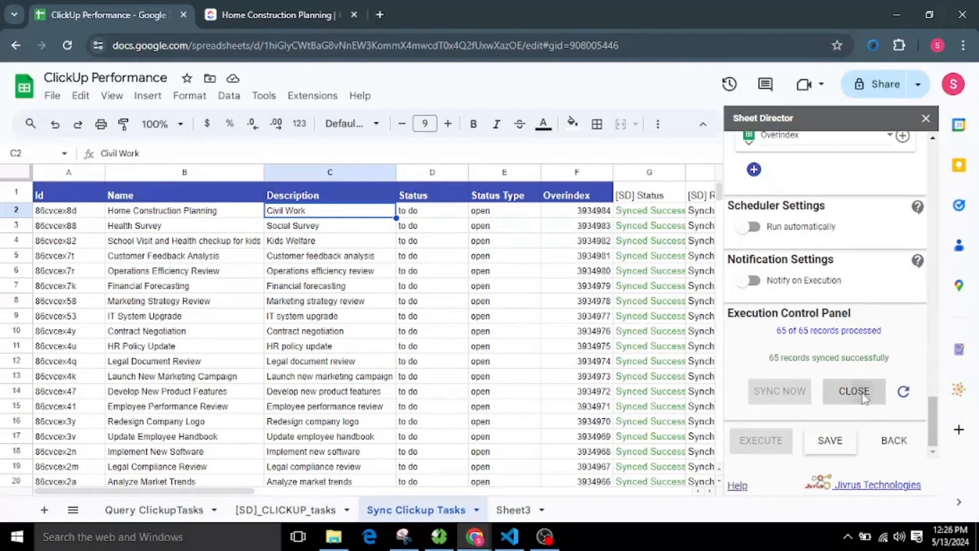
scroll(359, 417, "down", 3)
Set the synchronization target to Sheet3 with start cell B5, and dismiss the message about missing headers
scroll(321, 348, "up", 3)
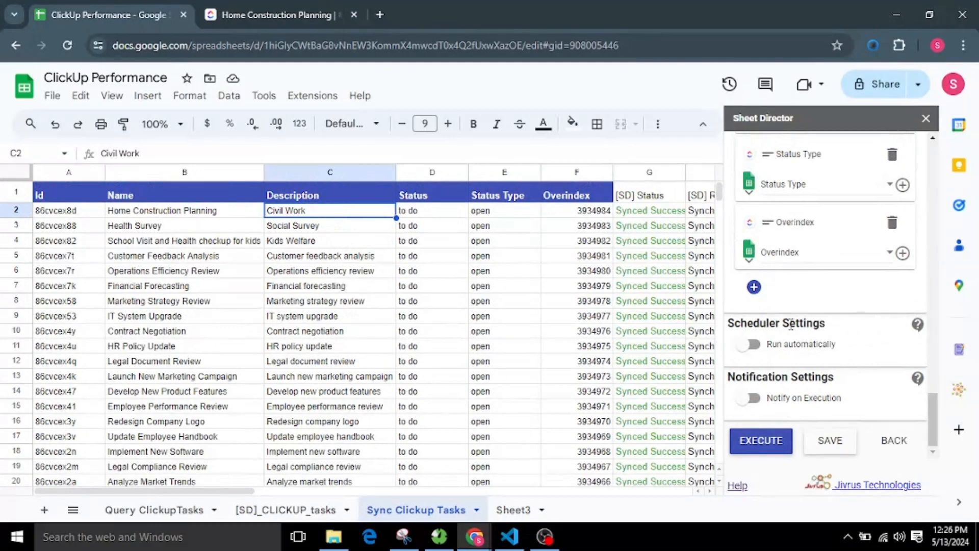
scroll(790, 324, "up", 10)
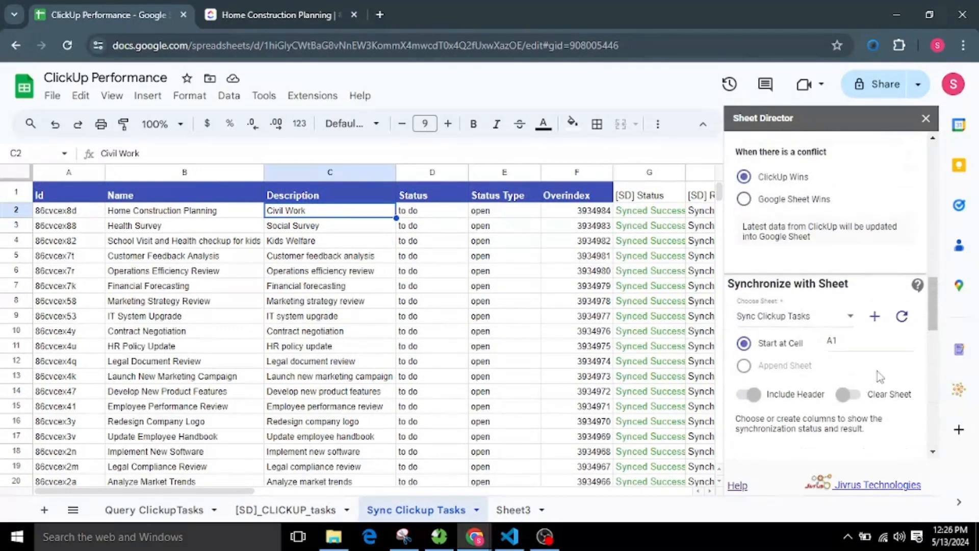
left_click(855, 343)
left_click_drag(848, 343, 809, 347)
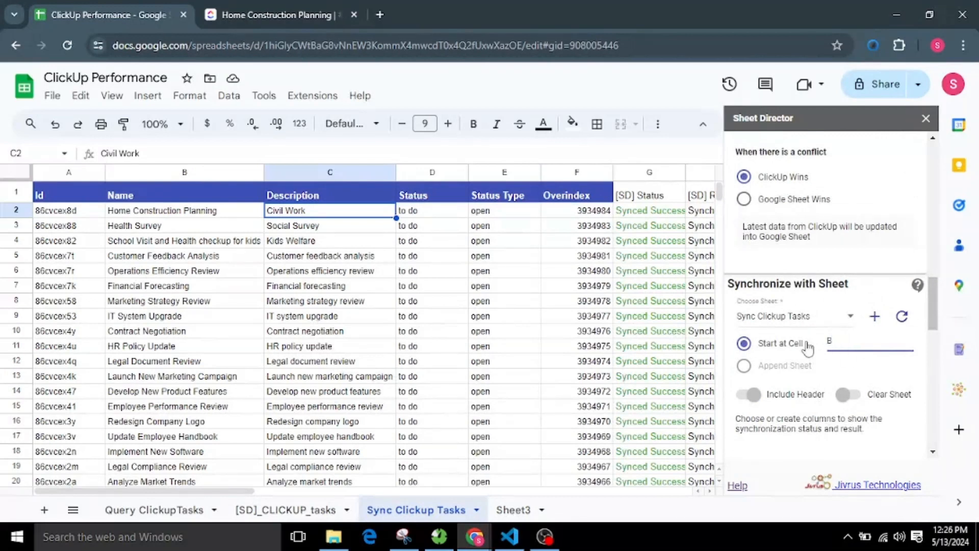
left_click(902, 316)
left_click(812, 321)
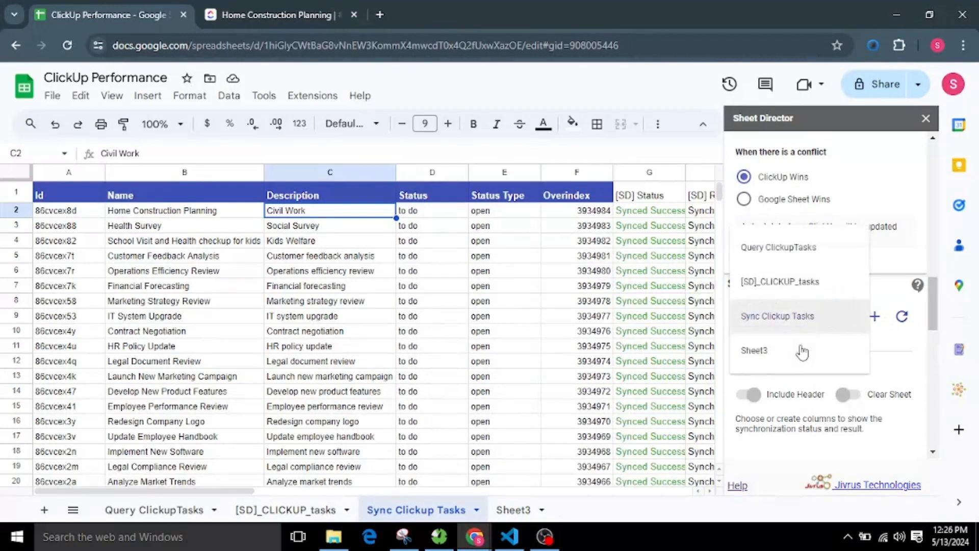
left_click(810, 348)
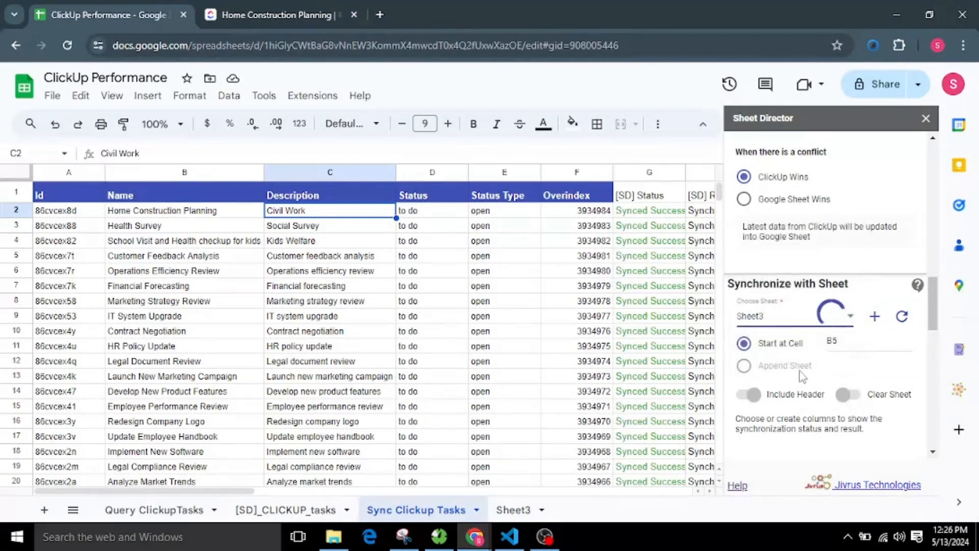
left_click(906, 472)
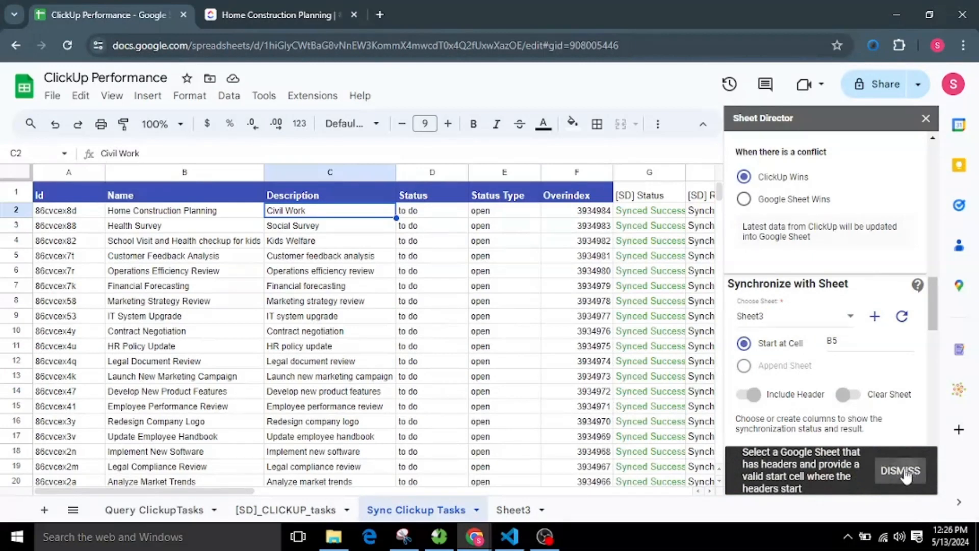
Open Sheet3, execute the synchronization and get the ClickUp records into the empty sheet first
left_click(512, 505)
scroll(867, 334, "down", 10)
left_click(761, 436)
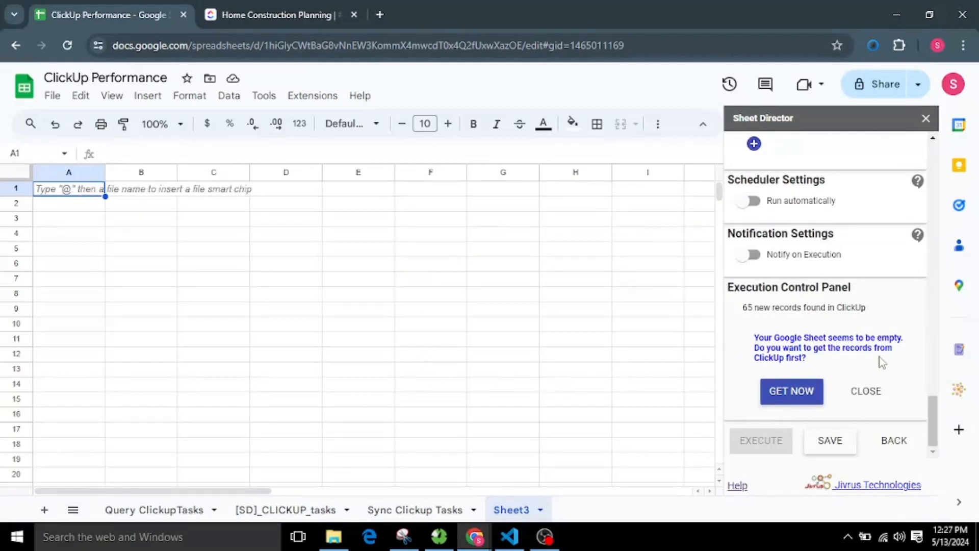
left_click(795, 397)
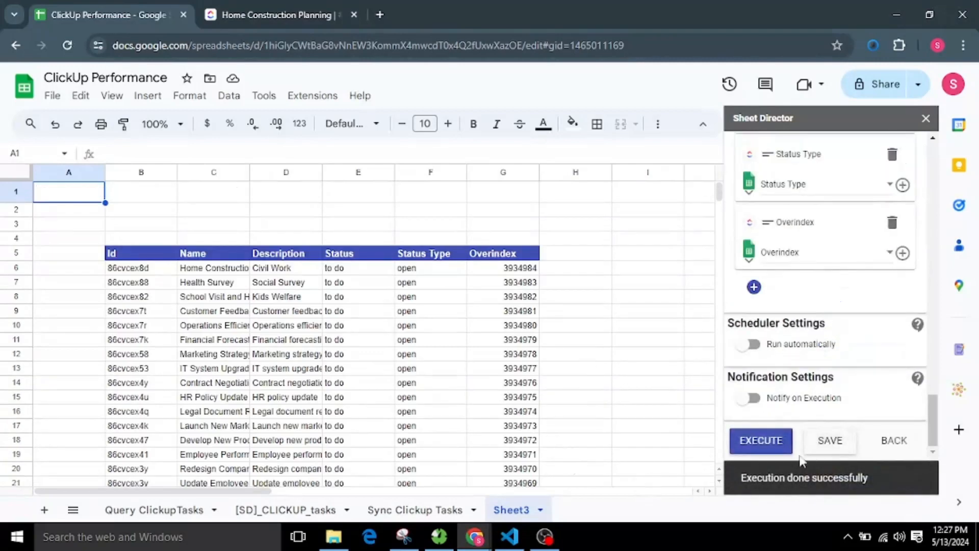
Create the result columns [SD] Status and [SD] Result in Sheet3 for the synchronization
scroll(838, 429, "up", 10)
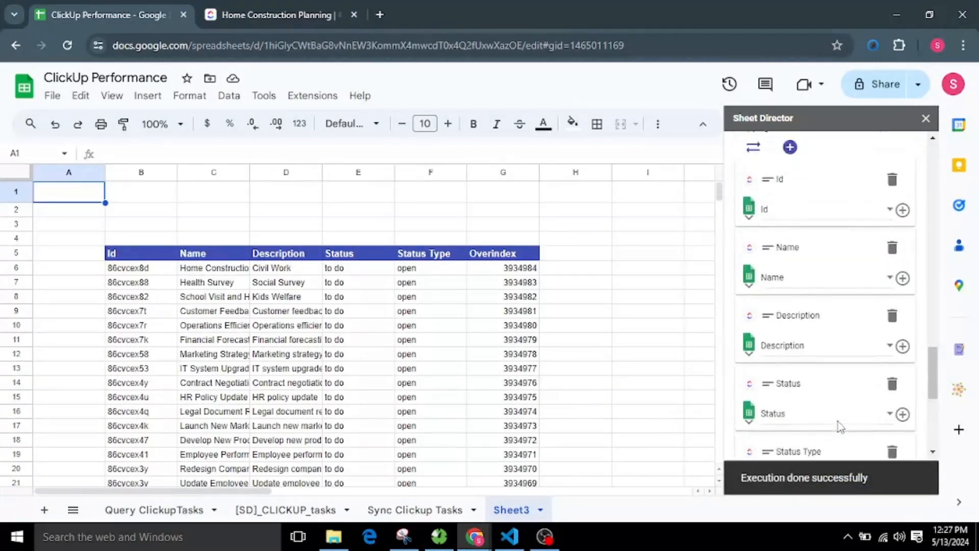
left_click(899, 366)
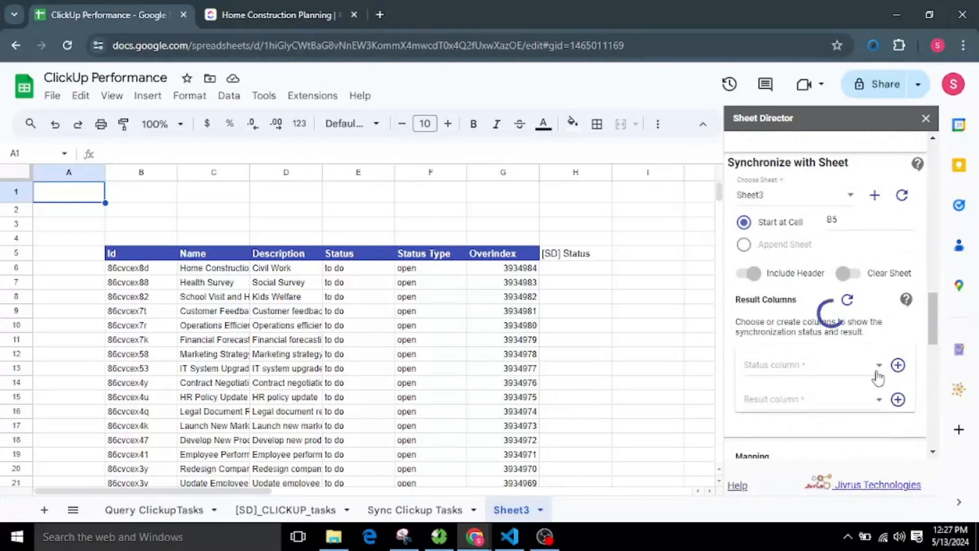
scroll(818, 355, "down", 10)
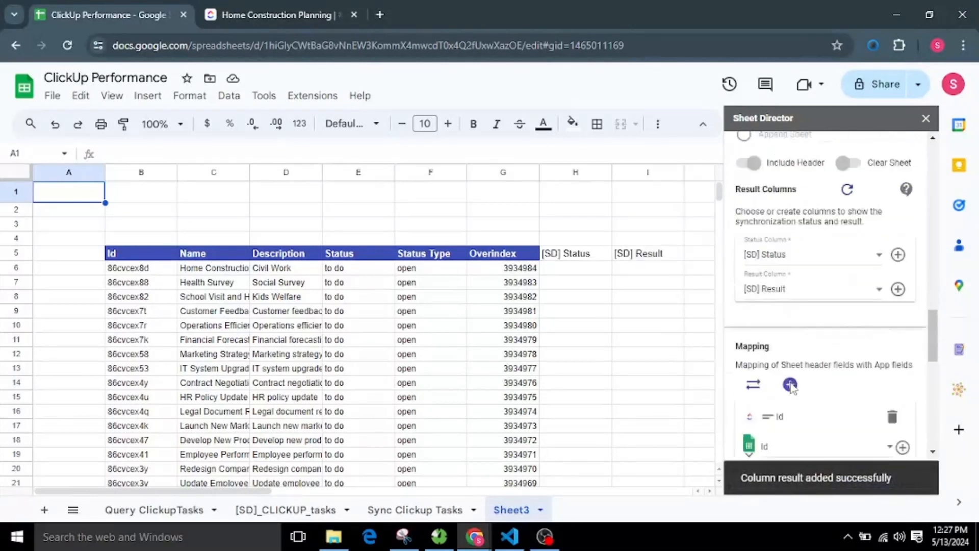
Execute and confirm the synchronization of Sheet3 with ClickUp, and follow the [SD] Status values down the rows
left_click(770, 442)
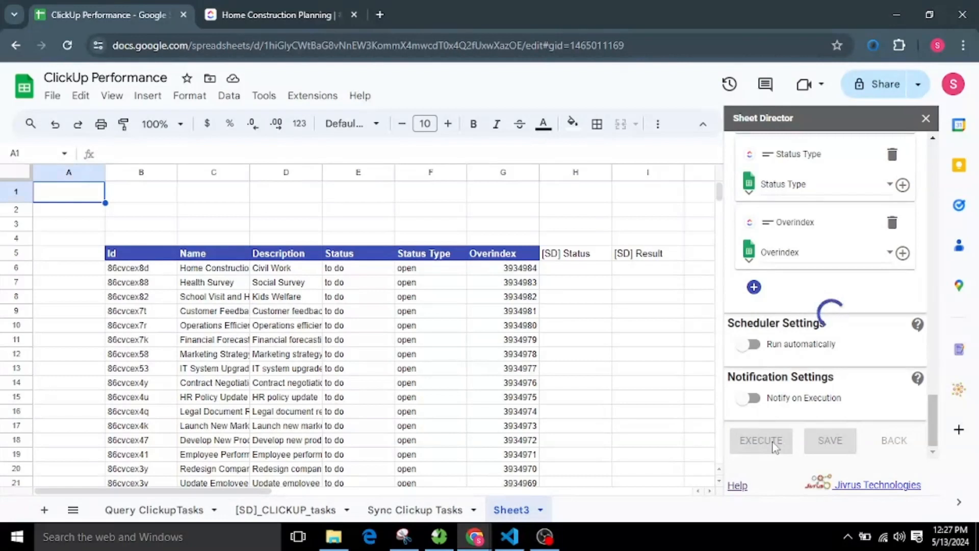
scroll(810, 396, "down", 3)
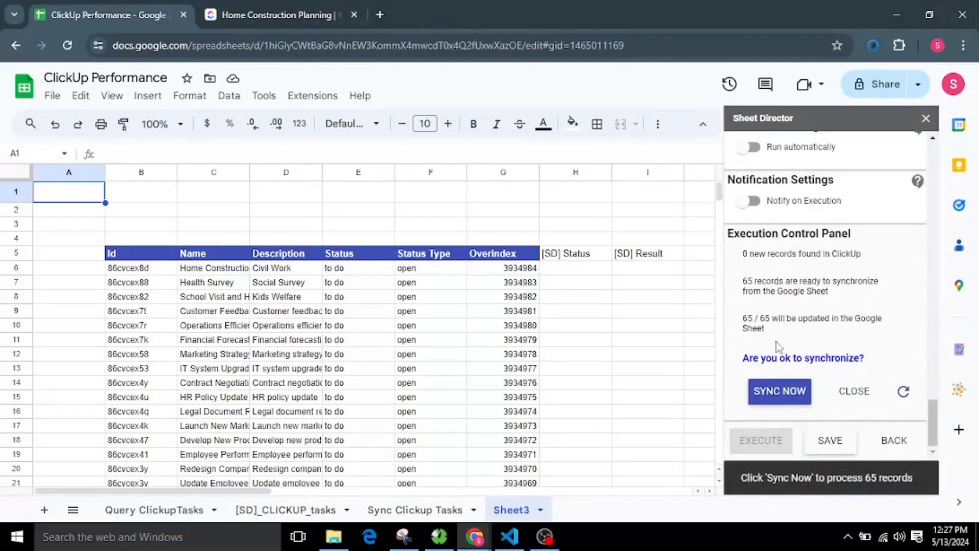
left_click(778, 396)
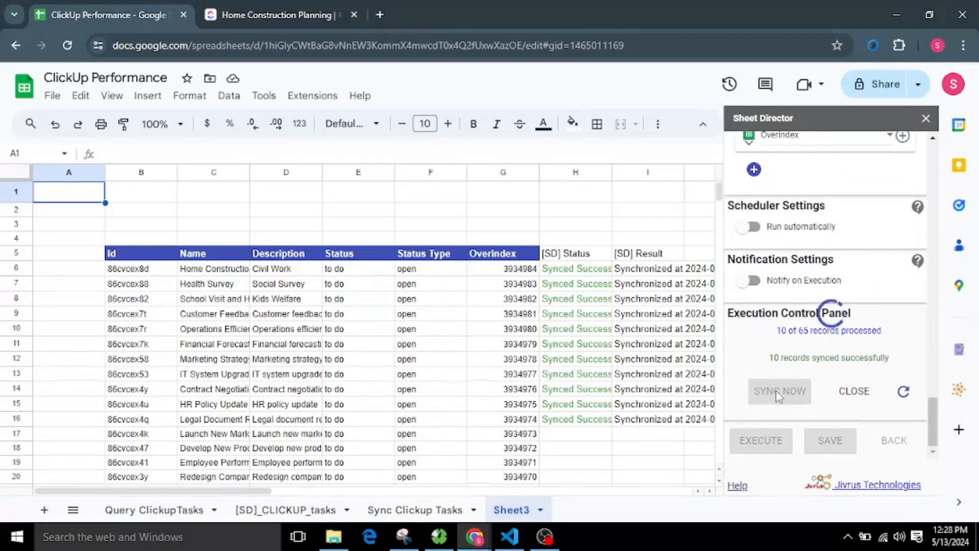
scroll(685, 382, "down", 3)
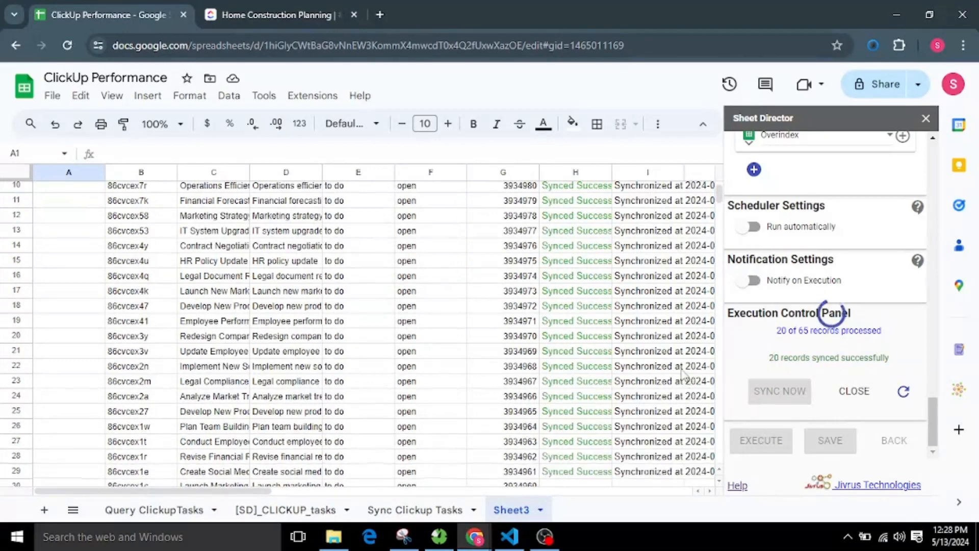
scroll(683, 375, "down", 5)
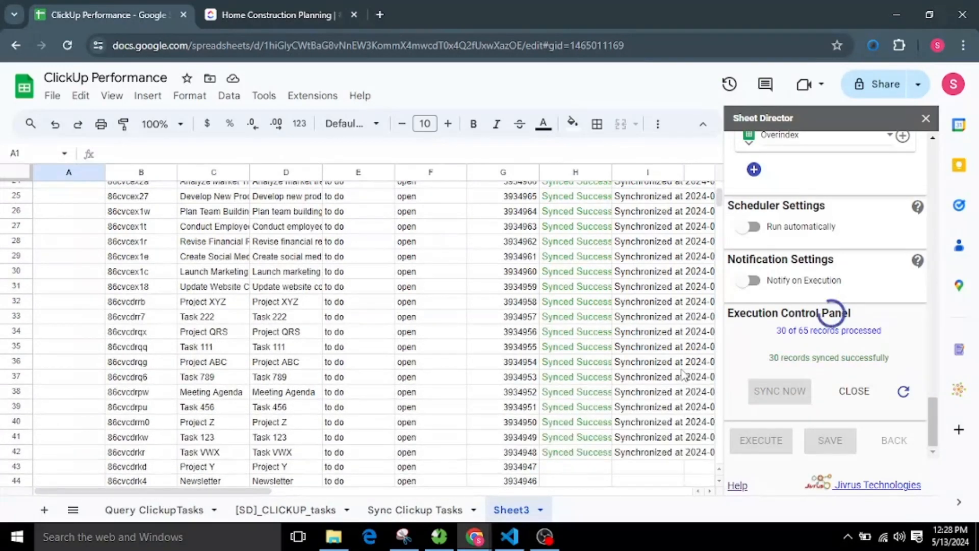
scroll(654, 397, "down", 3)
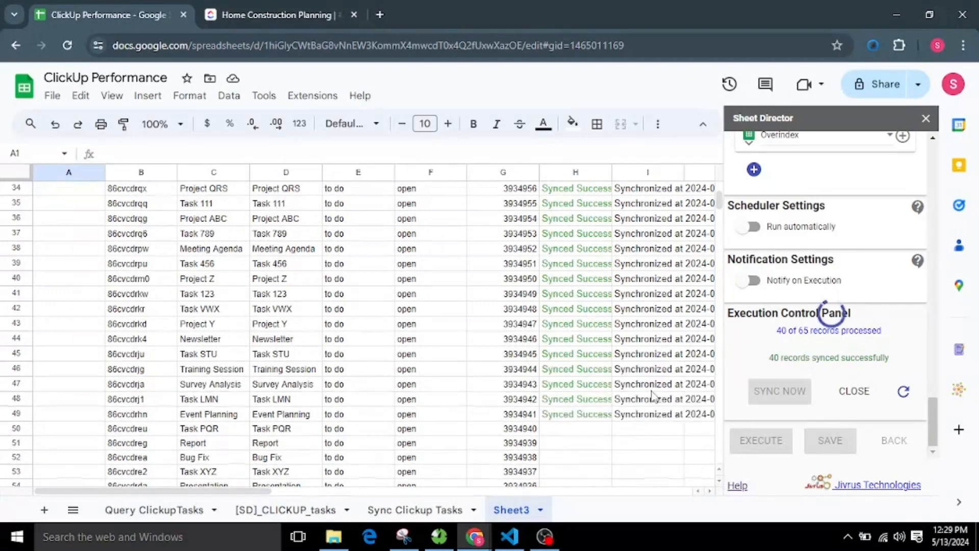
scroll(654, 397, "down", 3)
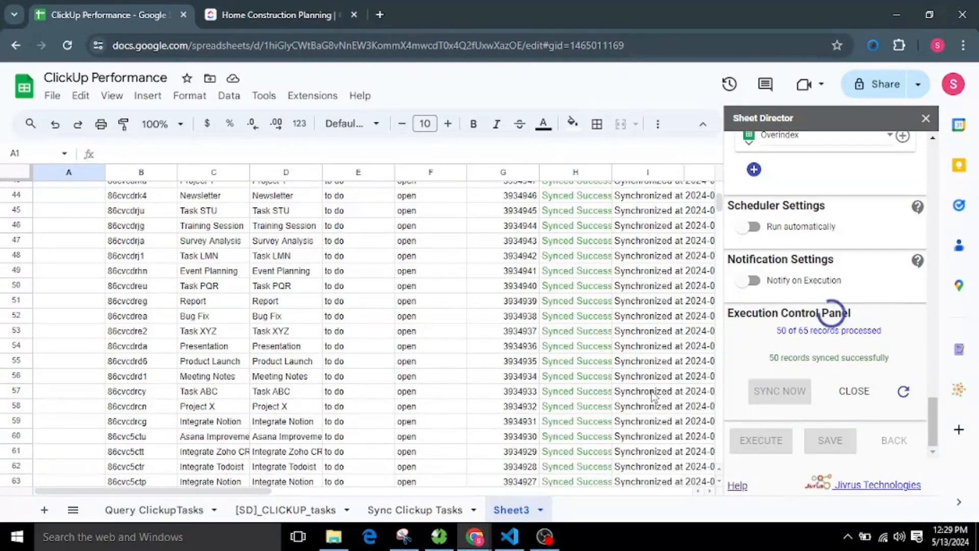
scroll(653, 395, "down", 3)
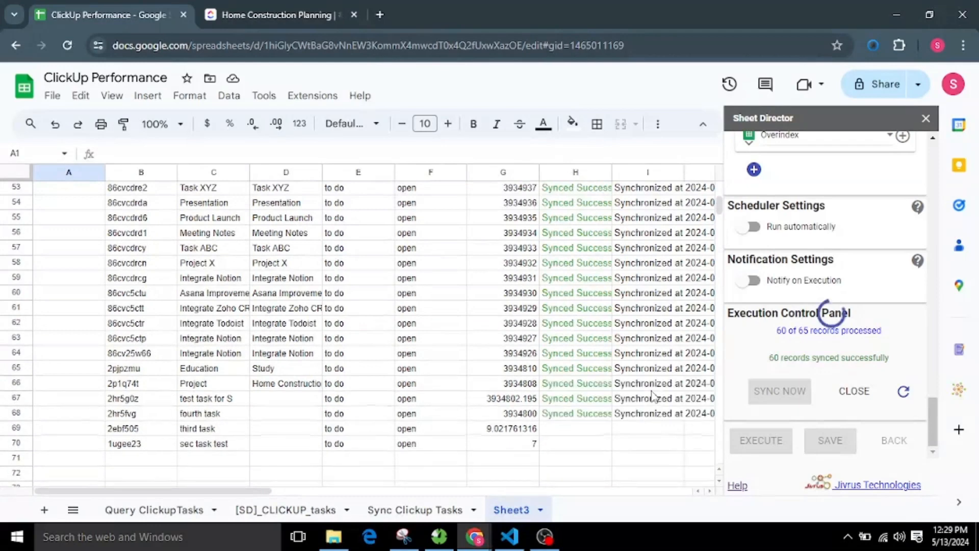
scroll(653, 396, "up", 15)
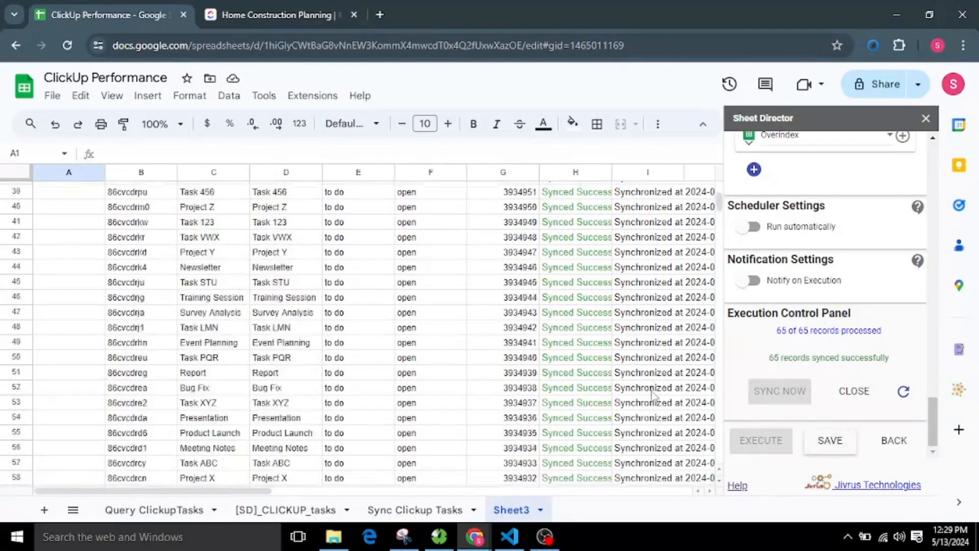